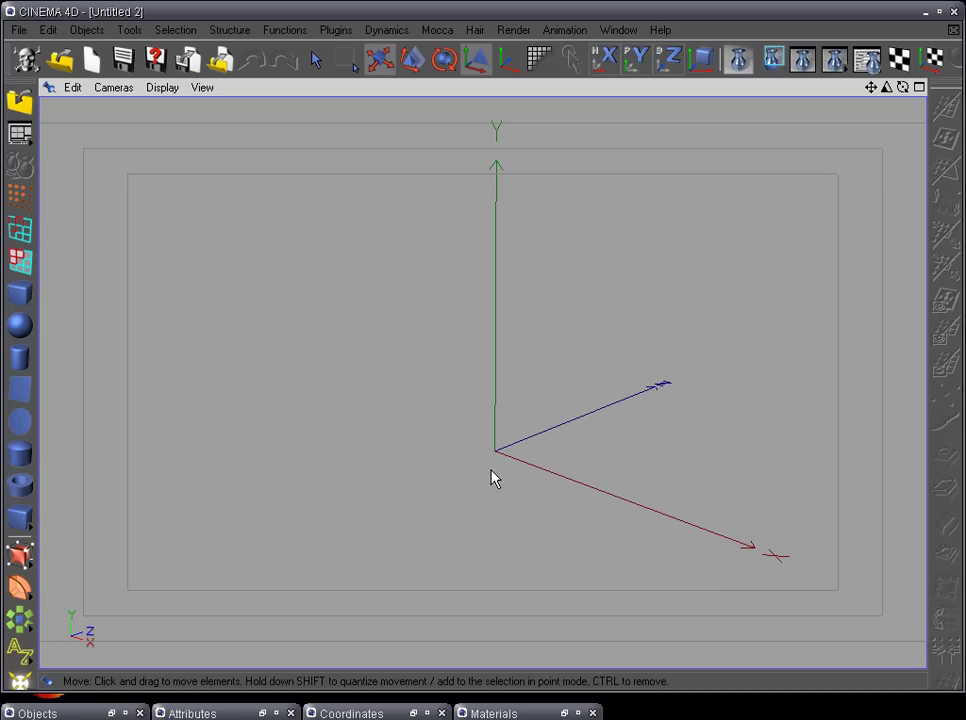
# Step: Open the STEP-2-BOX-MODEL-BODY project file from the LOWRIDER-TUT-DISK-1 folder
pyautogui.keyDown('alt'); pyautogui.moveTo(530, 453); pyautogui.dragTo(484, 446); pyautogui.keyUp('alt')
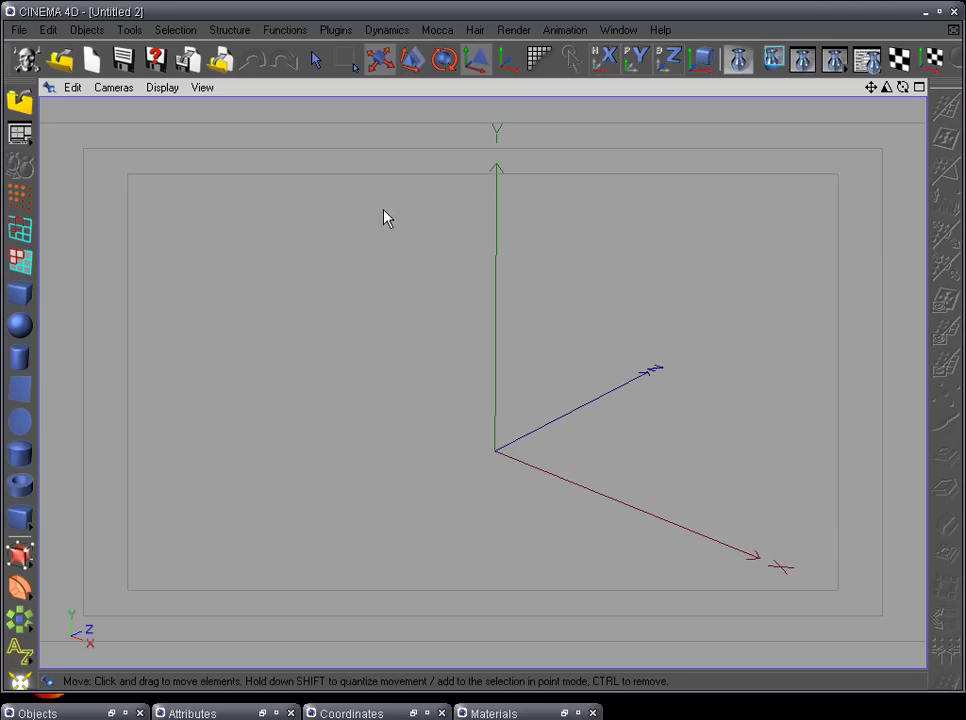
pyautogui.click(19, 30)
pyautogui.click(41, 75)
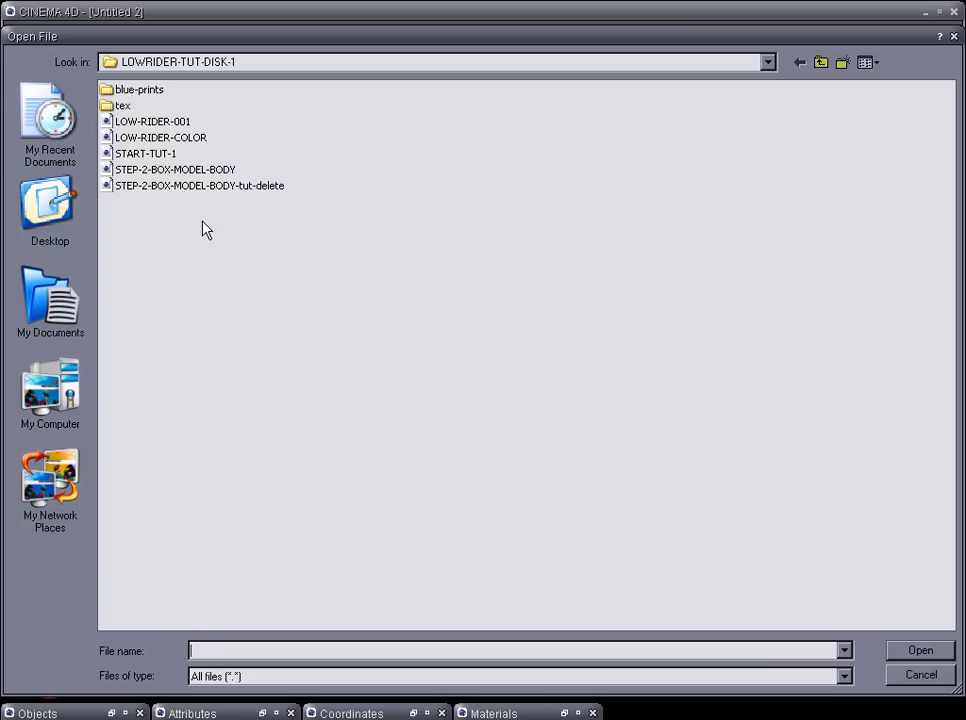
pyautogui.click(156, 174)
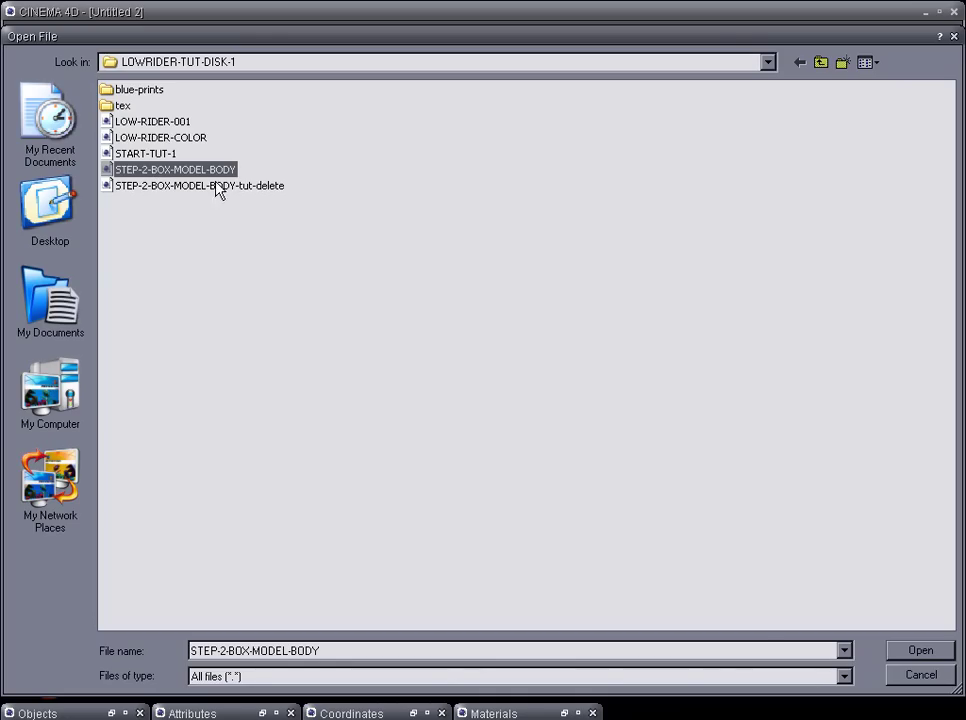
pyautogui.click(896, 652)
# Step: Set the cube's segments to 2 in X, 3 in Y and 9 in Z
pyautogui.keyDown('alt'); pyautogui.moveTo(396, 384); pyautogui.dragTo(354, 374); pyautogui.keyUp('alt')
pyautogui.click(262, 714)
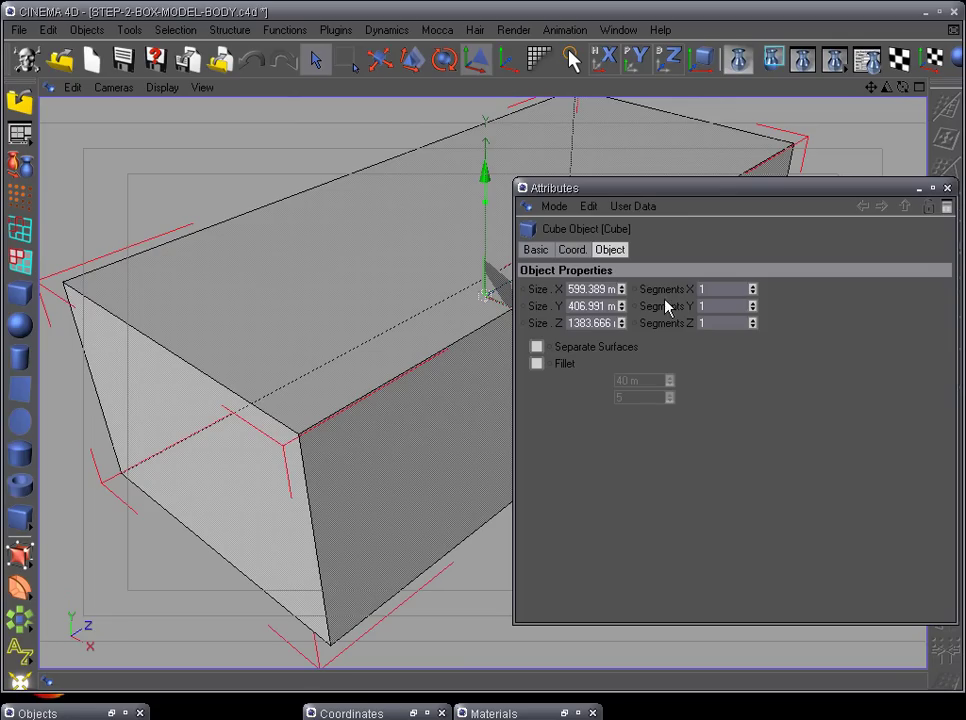
pyautogui.click(753, 287)
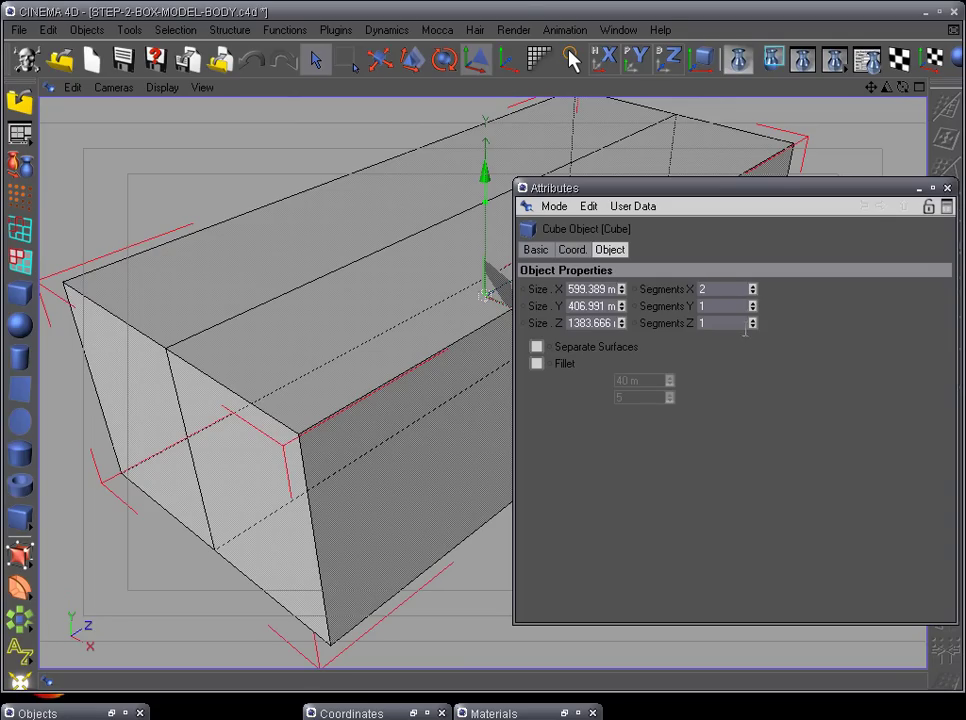
pyautogui.click(753, 303)
pyautogui.click(753, 303)
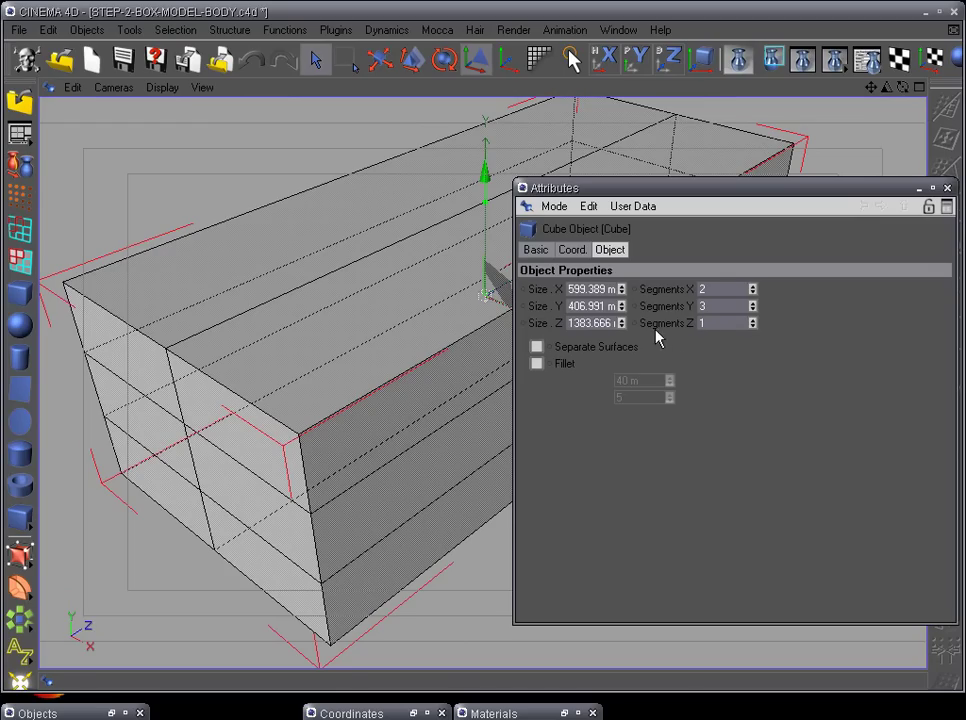
pyautogui.click(753, 321)
pyautogui.click(753, 321)
pyautogui.click(753, 321)
pyautogui.click(753, 321)
pyautogui.click(753, 321)
pyautogui.click(753, 321)
pyautogui.click(753, 321)
pyautogui.click(753, 321)
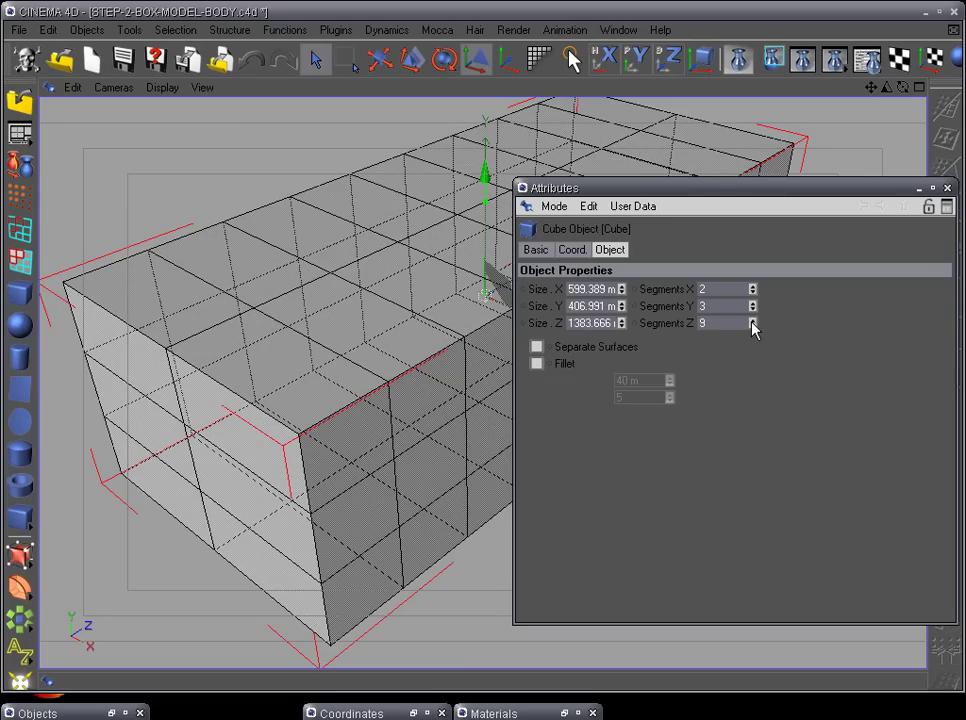
pyautogui.click(921, 189)
# Step: Convert the cube to an editable polygon object and rename it LEVEL-1
pyautogui.click(112, 713)
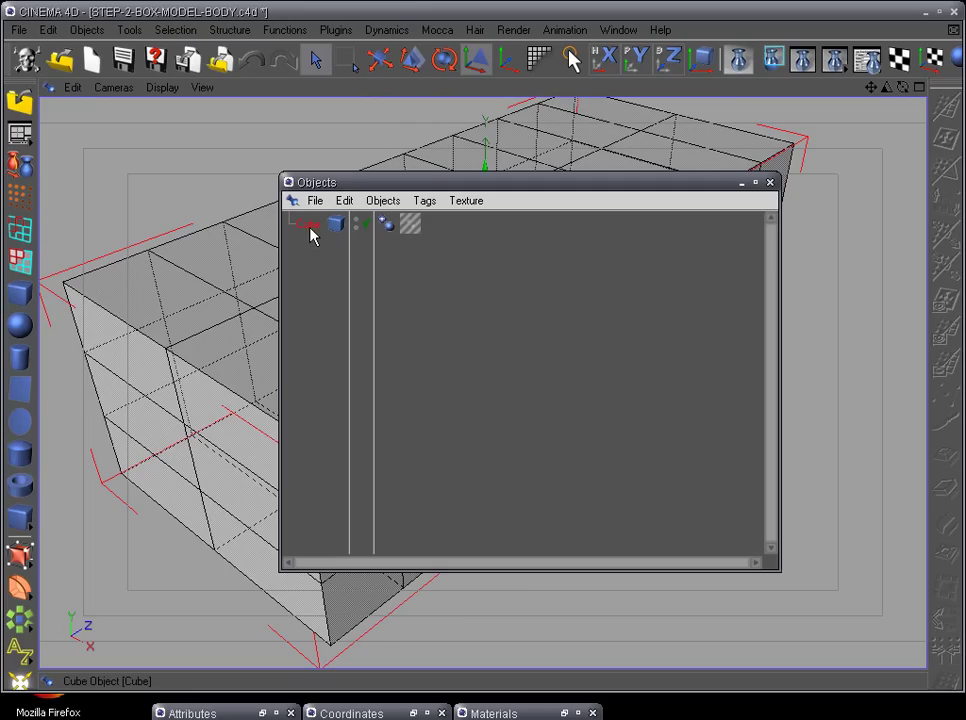
pyautogui.click(20, 101)
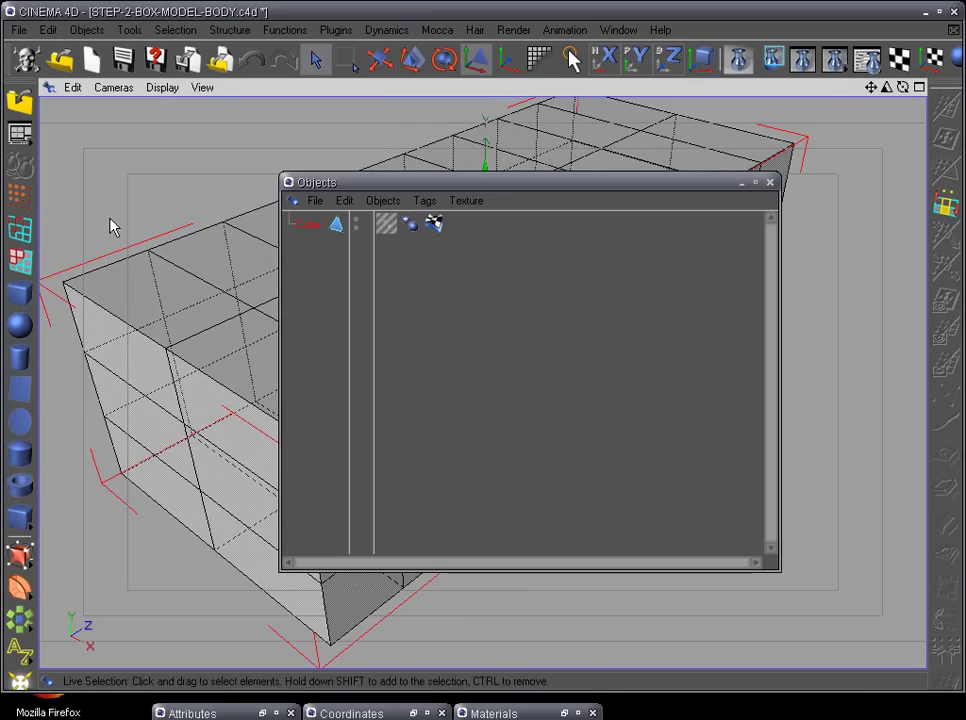
pyautogui.doubleClick(318, 229)
pyautogui.write('LEVEL')
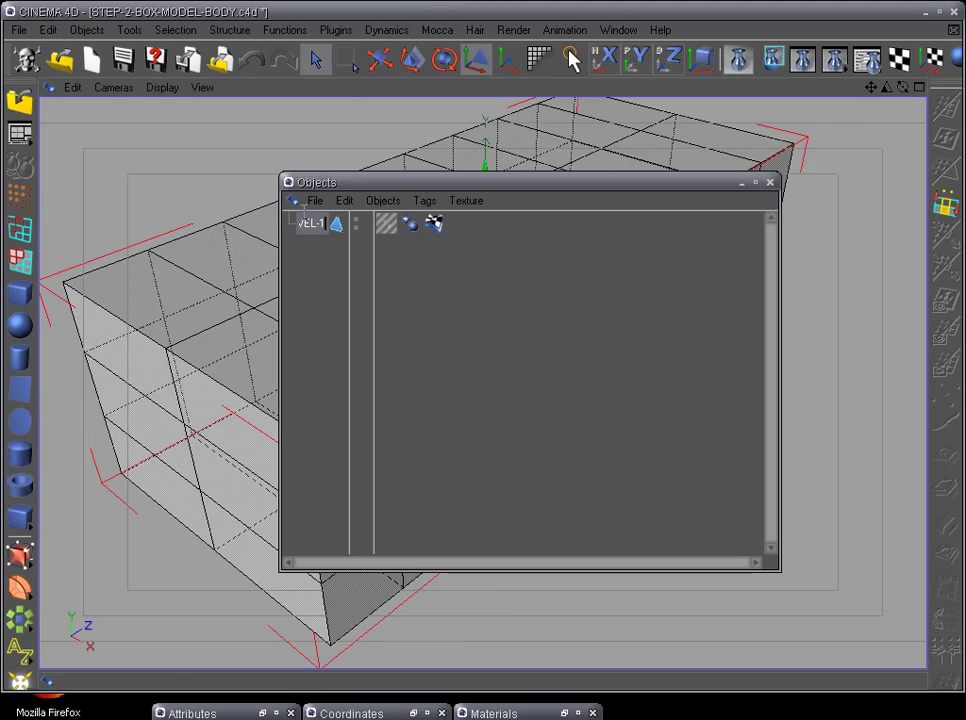
pyautogui.write('-1')
pyautogui.press('Return')
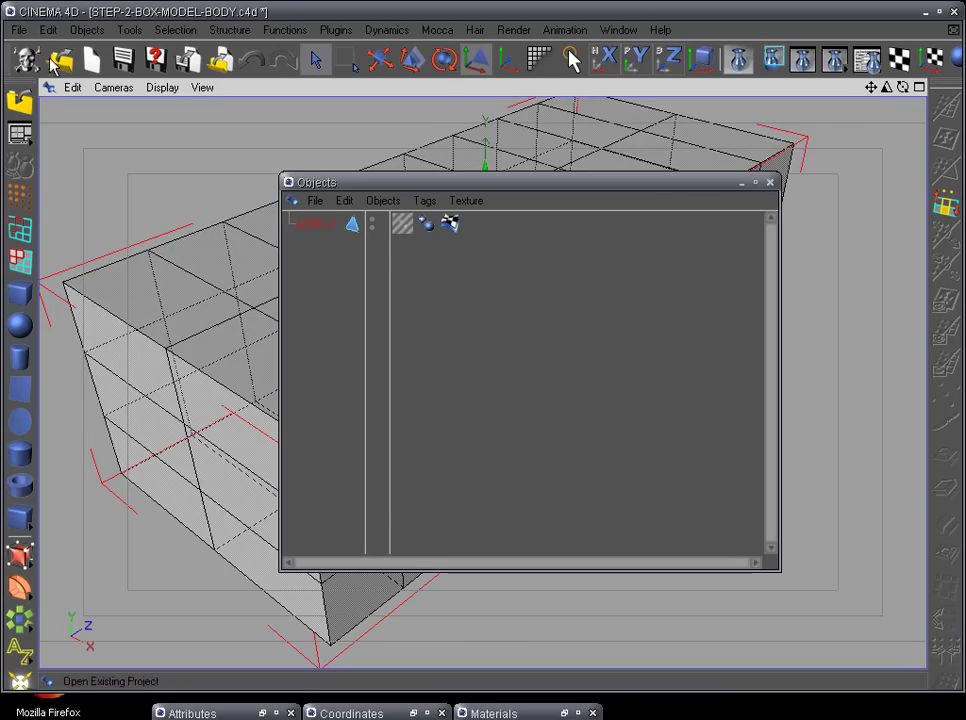
# Step: Create a null object, make LEVEL-1 its child and rename the null LEVELS
pyautogui.click(87, 30)
pyautogui.click(106, 54)
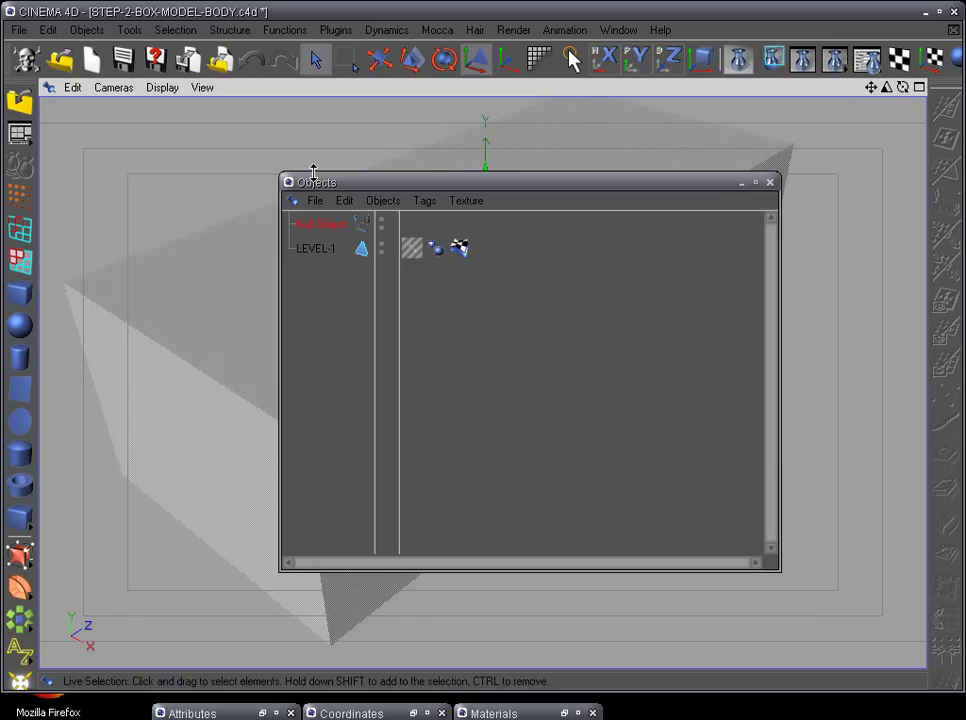
pyautogui.moveTo(326, 249); pyautogui.dragTo(324, 233)
pyautogui.doubleClick(325, 224)
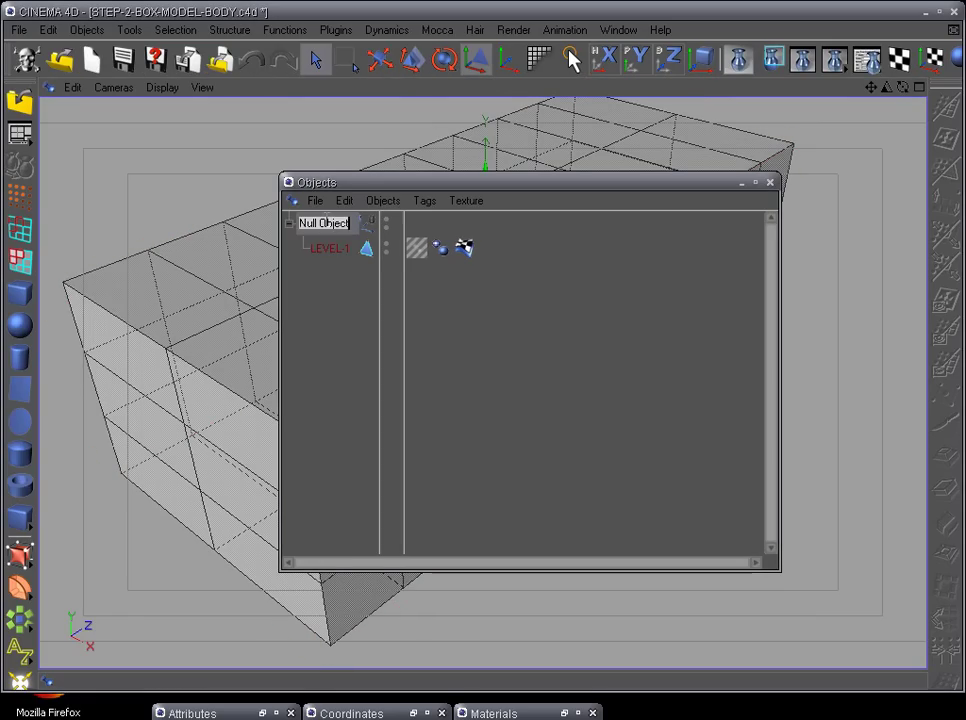
pyautogui.write('LV')
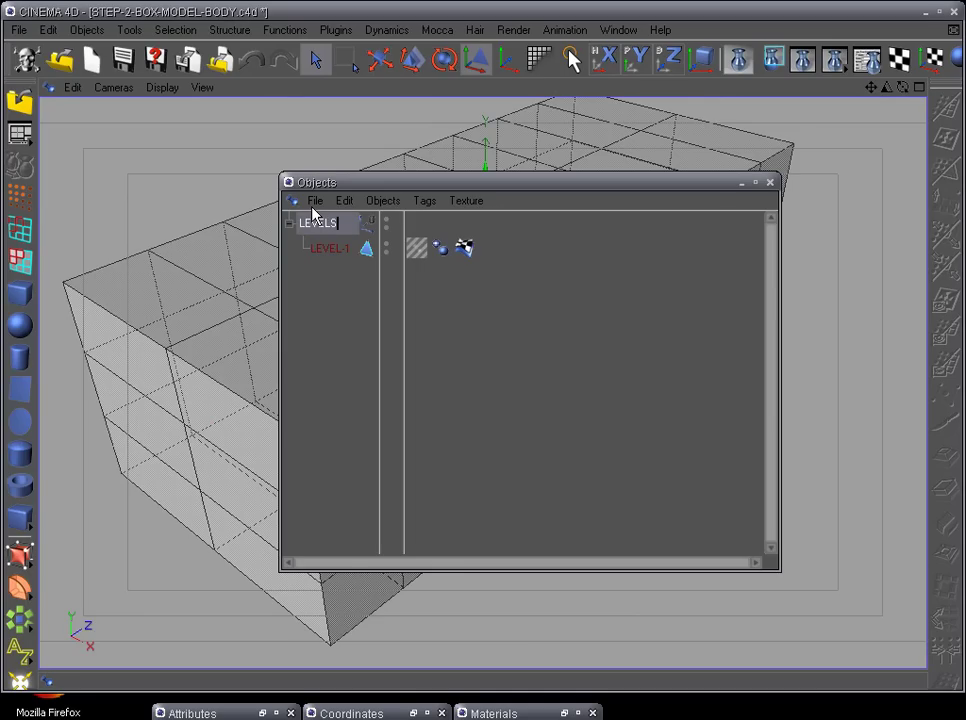
pyautogui.press('Return')
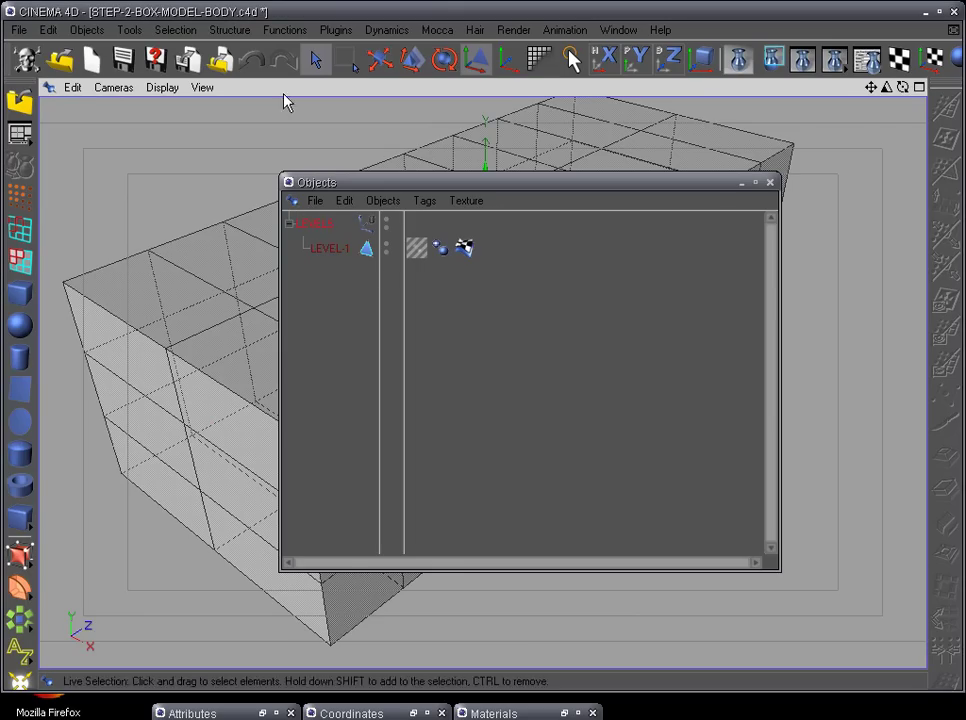
# Step: Hide the LEVELS group and paste a copy of LEVEL-1 outside it as a working mesh
pyautogui.click(387, 222)
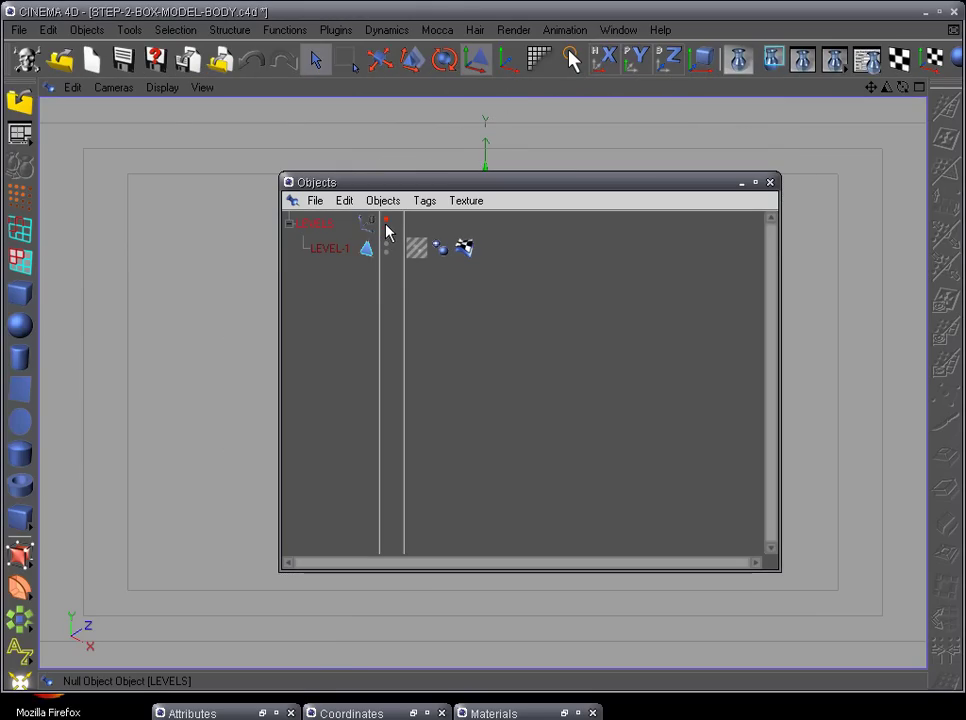
pyautogui.click(340, 252)
pyautogui.hotkey('ctrl', 'v')
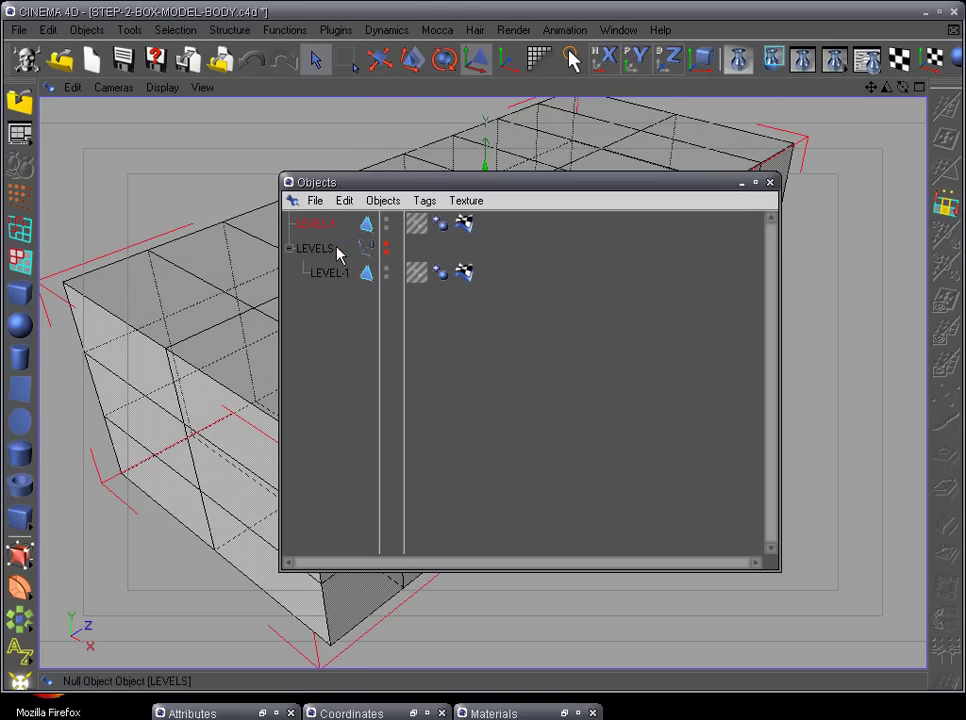
pyautogui.click(755, 182)
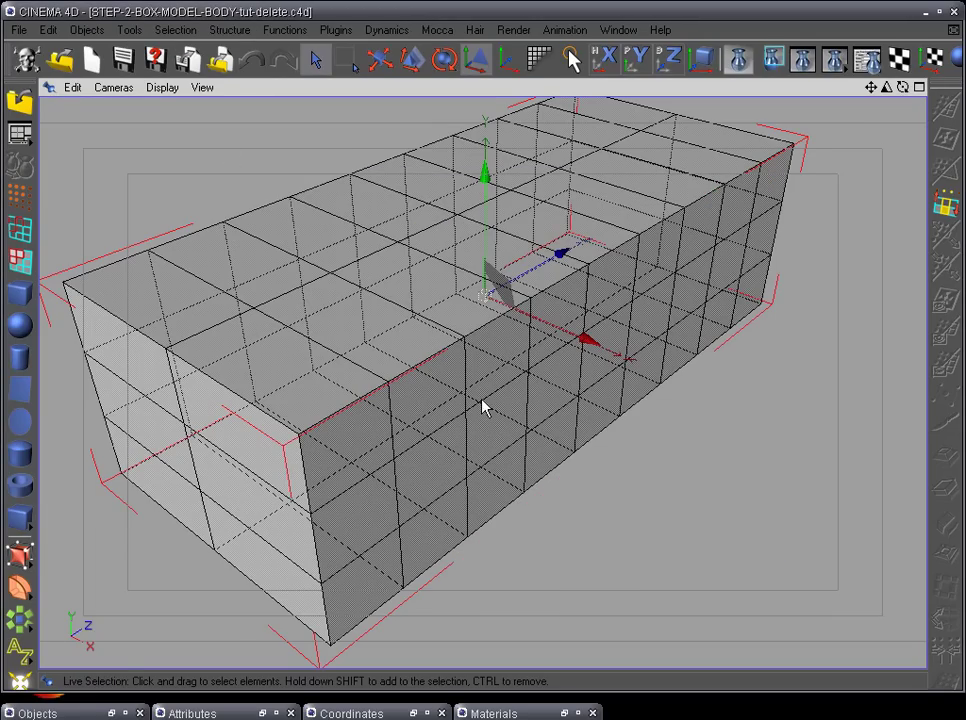
# Step: Switch to point editing with Rectangle Selection and turn off Only Select Visible Elements
pyautogui.keyDown('alt'); pyautogui.moveTo(483, 403); pyautogui.dragTo(388, 358); pyautogui.keyUp('alt')
pyautogui.click(20, 197)
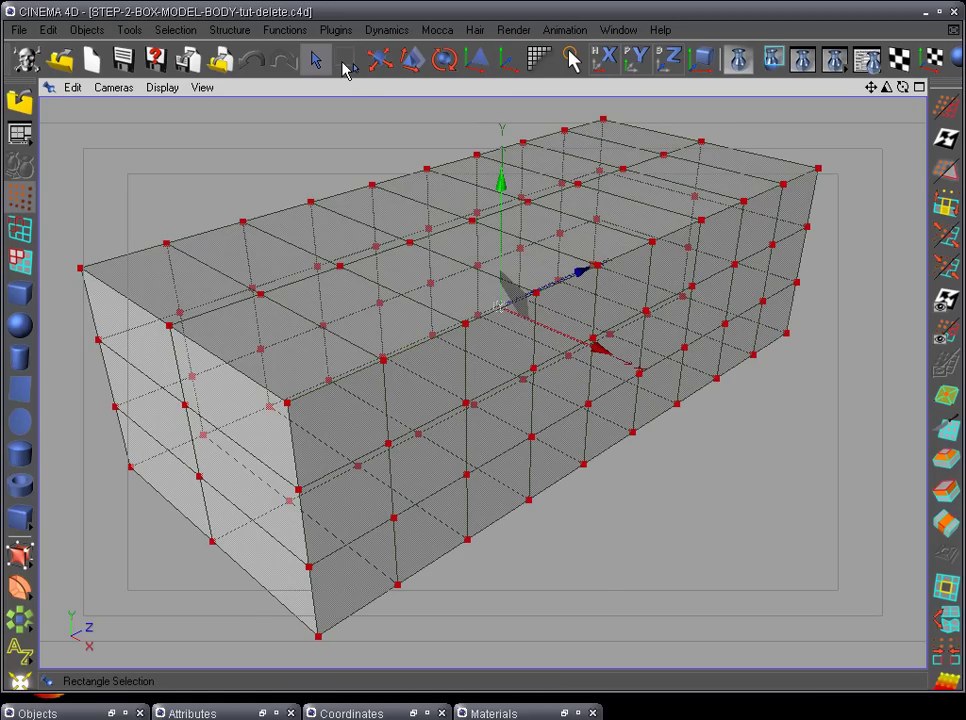
pyautogui.click(343, 62)
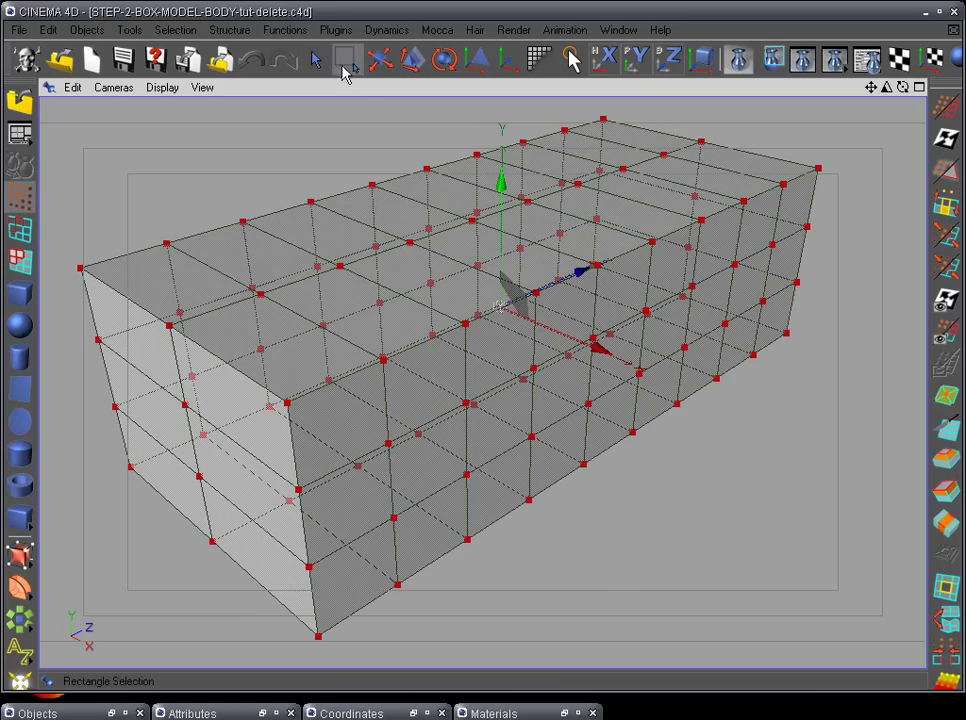
pyautogui.click(262, 713)
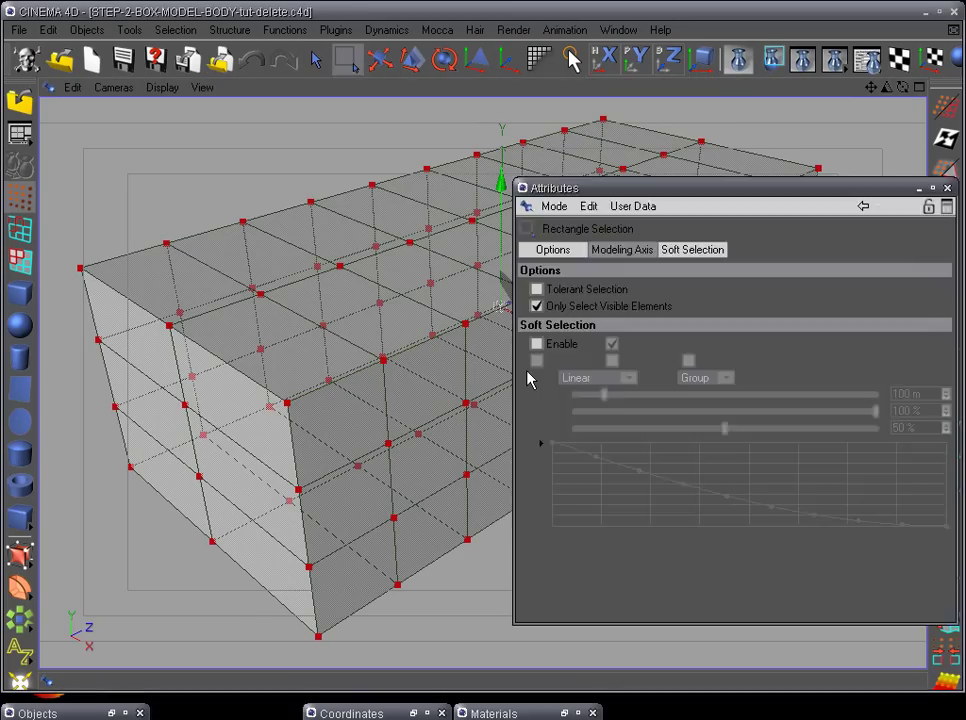
pyautogui.click(537, 306)
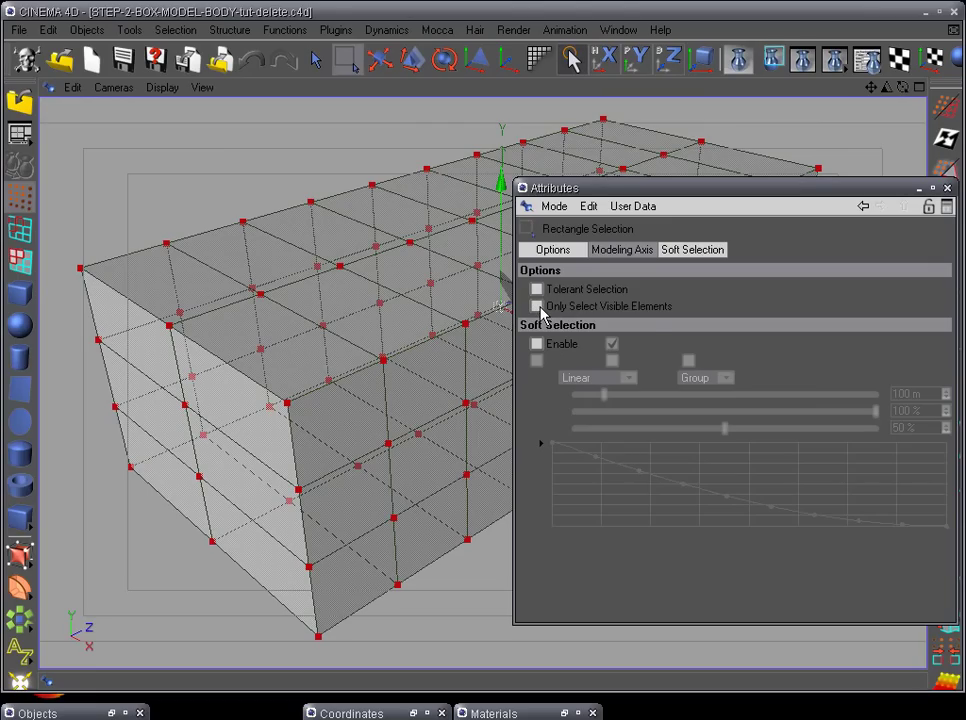
pyautogui.click(919, 191)
# Step: In the side view, select the box's bottom row of points and raise it to the truck body's lower edge
pyautogui.press('F3')
pyautogui.scroll(5, 470, 511)
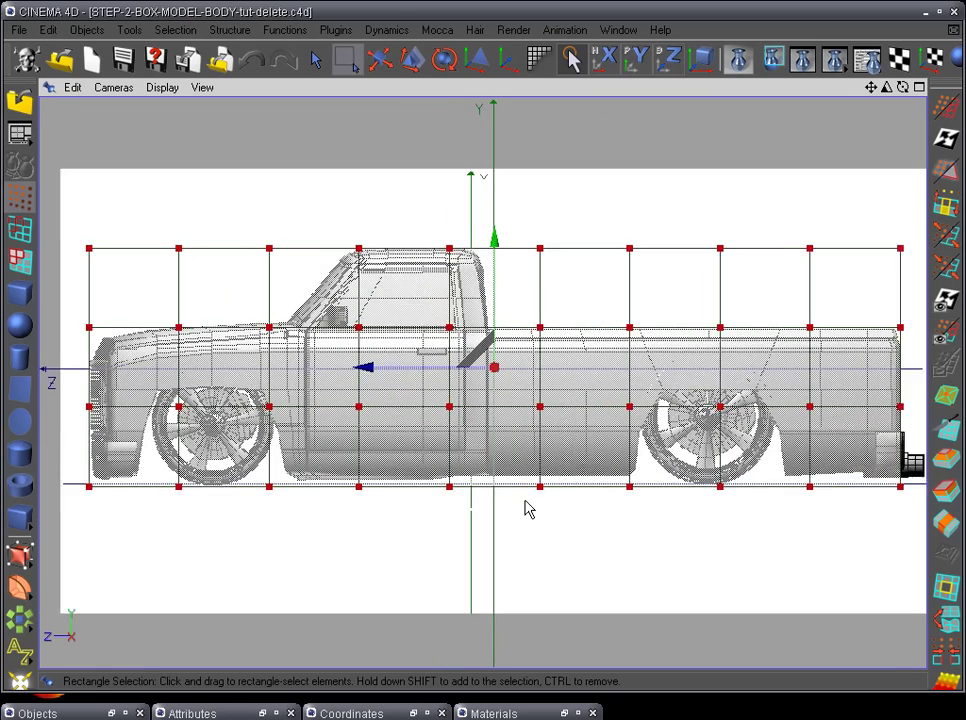
pyautogui.scroll(-3, 497, 543)
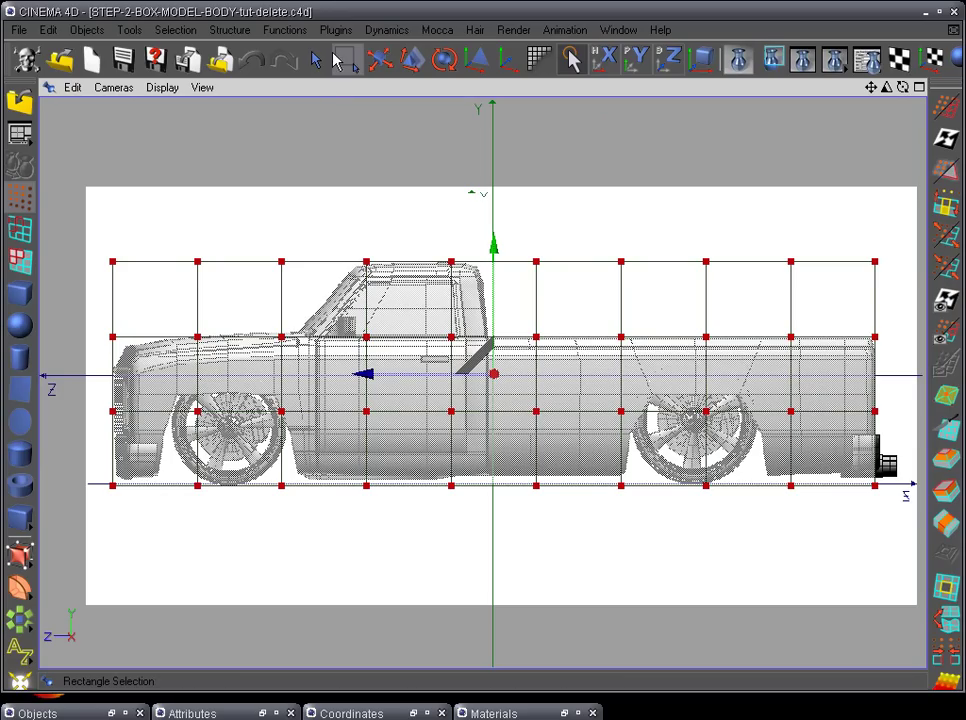
pyautogui.click(338, 57)
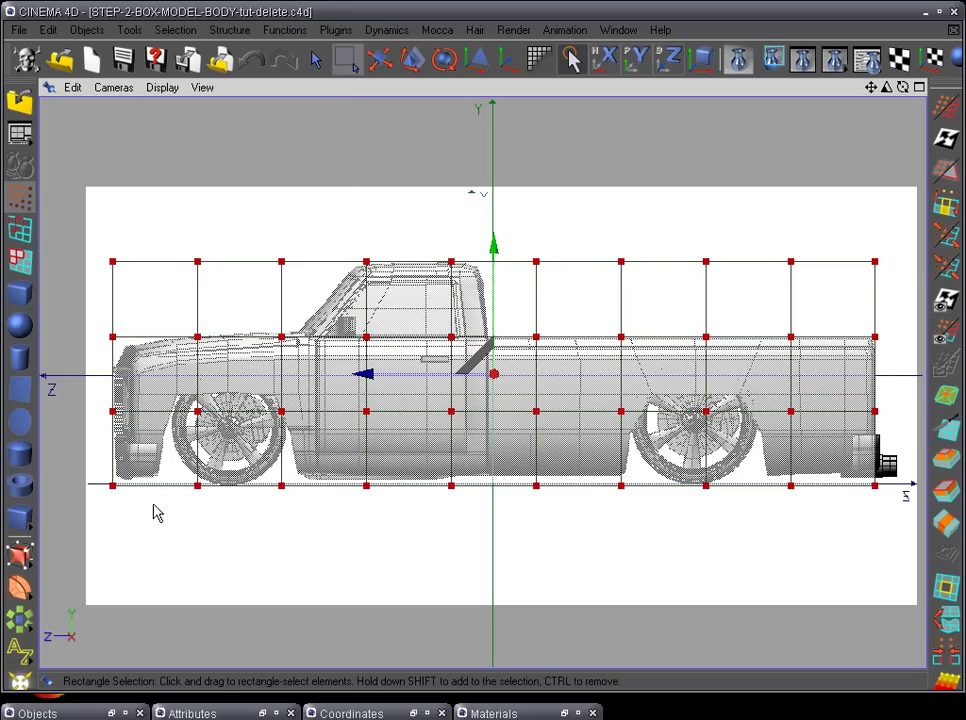
pyautogui.moveTo(101, 474); pyautogui.dragTo(897, 520)
pyautogui.moveTo(492, 362); pyautogui.dragTo(494, 351)
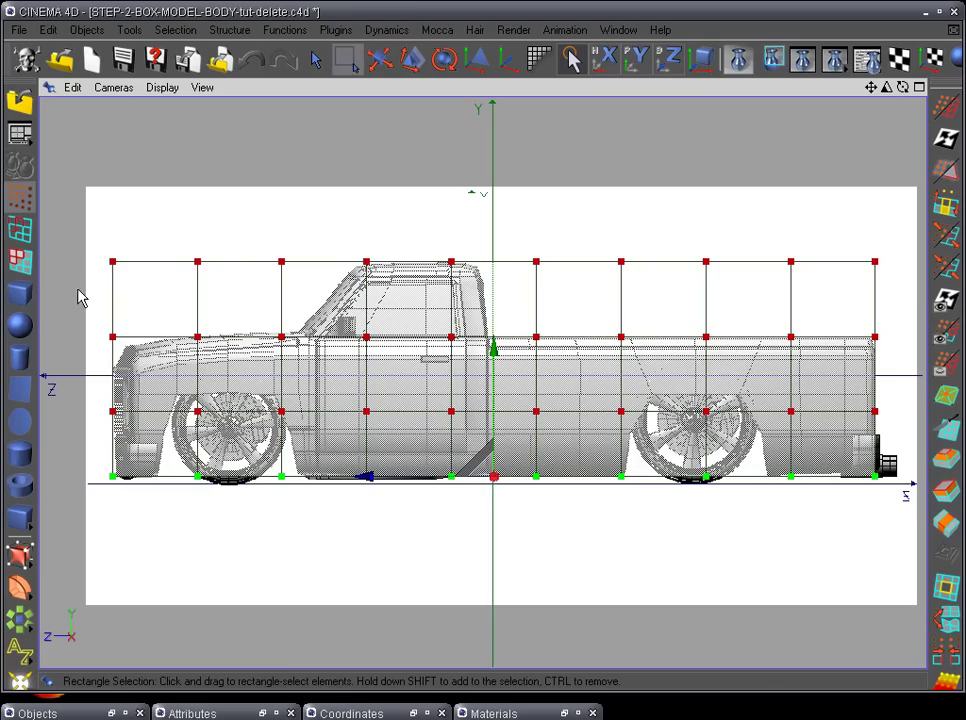
# Step: Select the upper three rows of points and lower them until the lowest of them meets the rear bumper's top edge
pyautogui.moveTo(96, 240); pyautogui.dragTo(893, 430)
pyautogui.moveTo(498, 218); pyautogui.dragTo(500, 240)
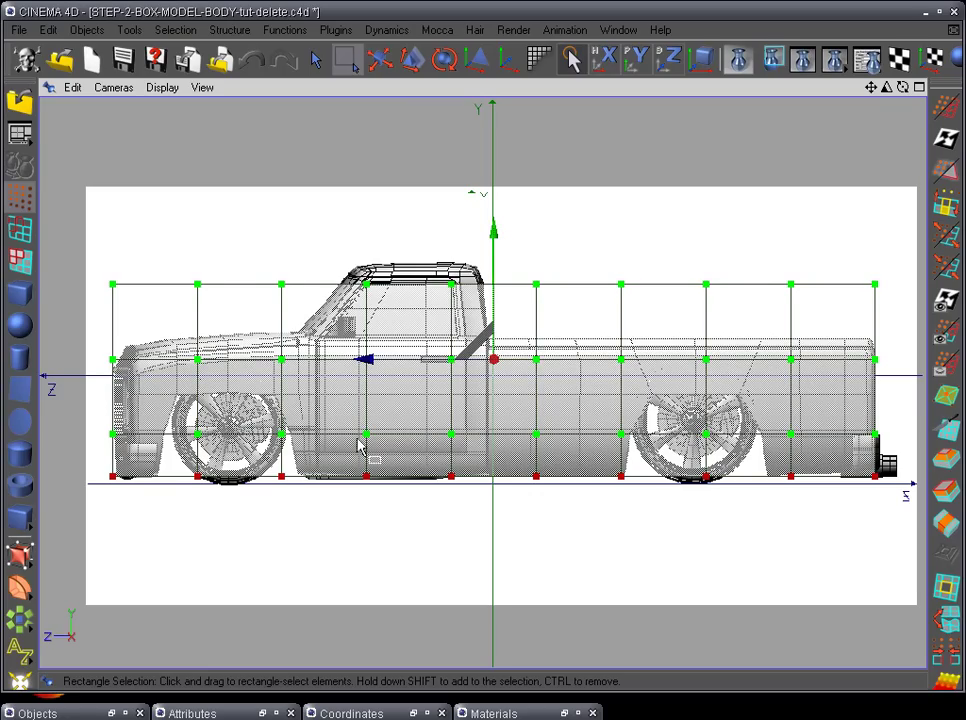
pyautogui.scroll(2, 553, 427)
pyautogui.scroll(-1, 399, 418)
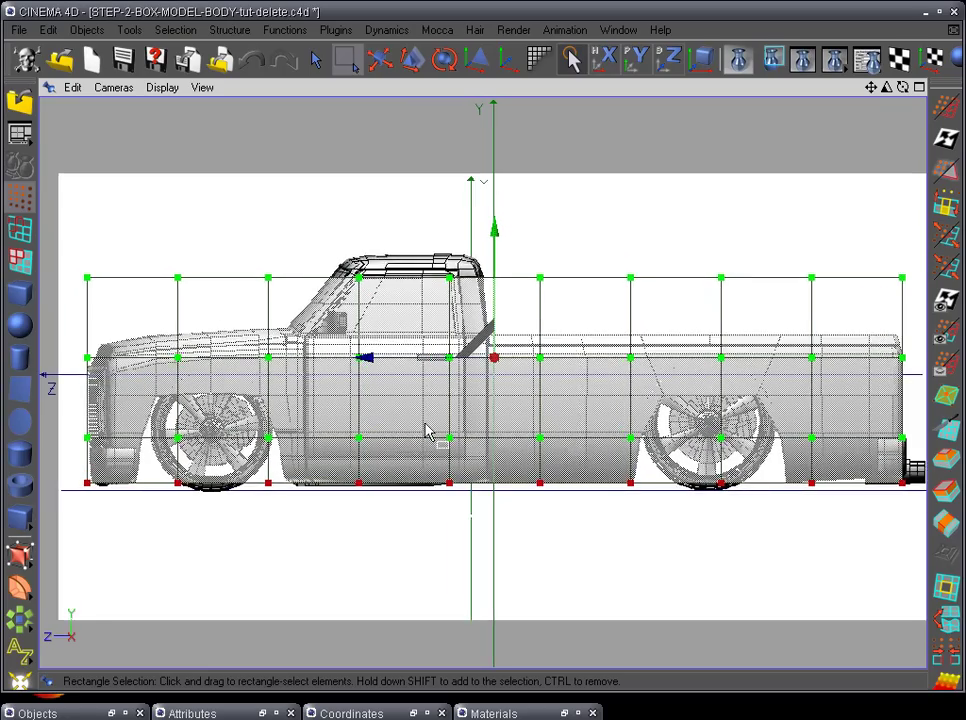
# Step: Lower the top two rows of points until the second meets the wheel-arch tops, and bring the top row down to just below the bed rail
pyautogui.moveTo(74, 253); pyautogui.dragTo(917, 390)
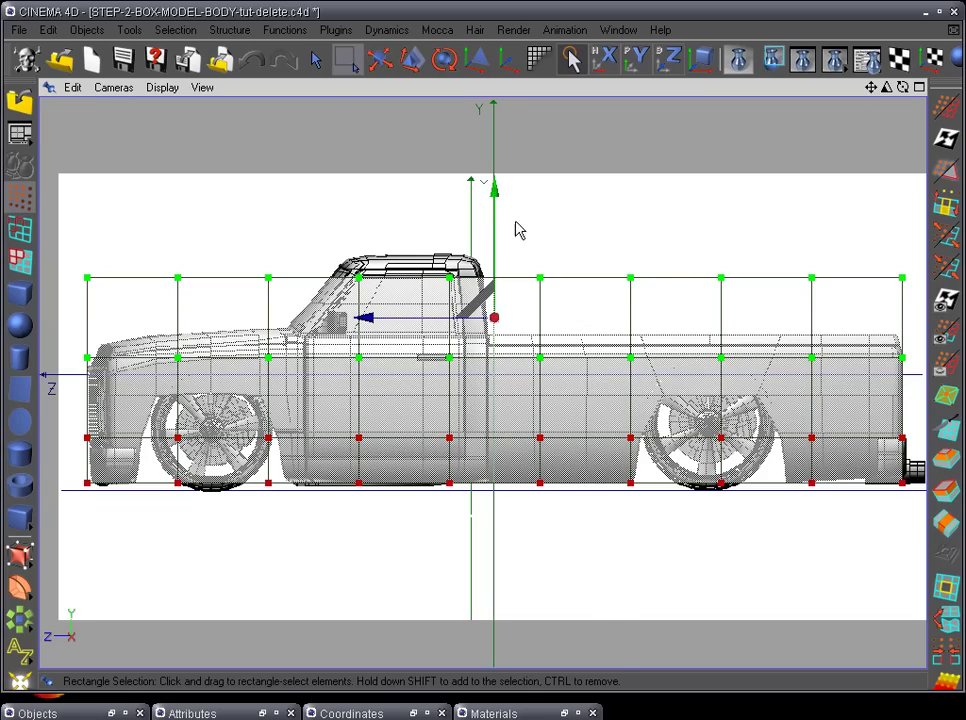
pyautogui.moveTo(494, 190); pyautogui.dragTo(502, 232)
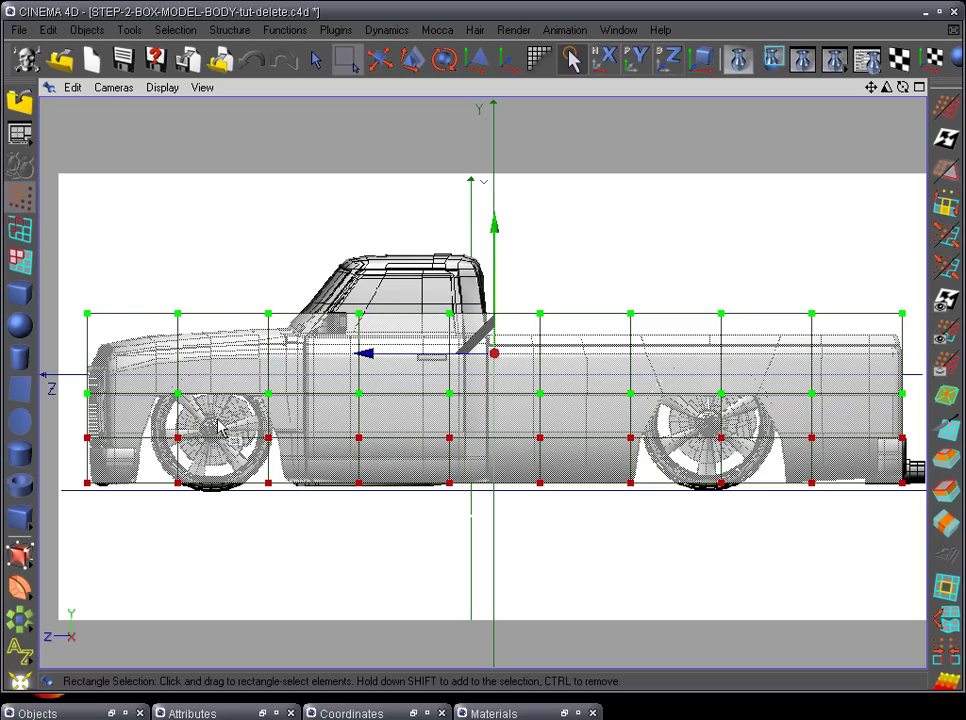
pyautogui.moveTo(61, 260); pyautogui.dragTo(935, 367)
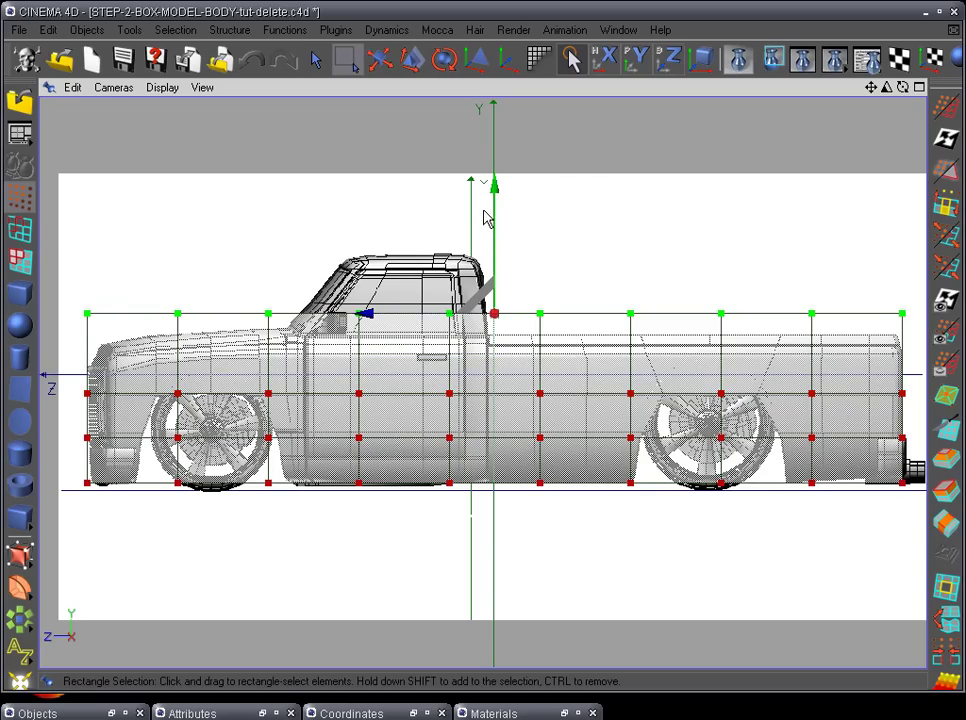
pyautogui.moveTo(497, 207); pyautogui.dragTo(505, 231)
pyautogui.scroll(3, 647, 425)
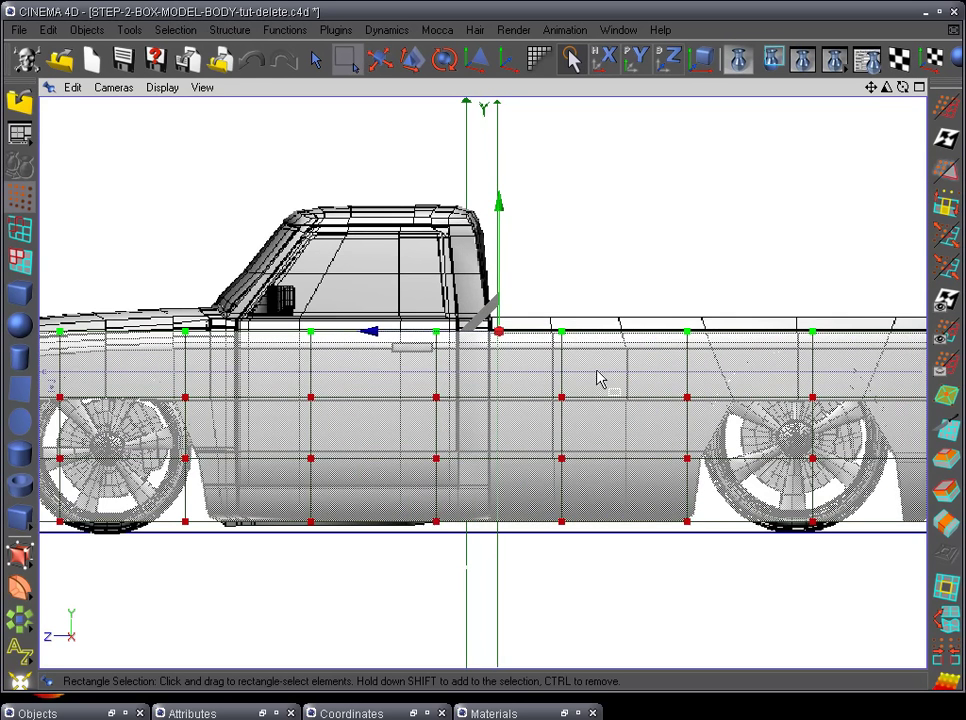
pyautogui.scroll(-5, 604, 345)
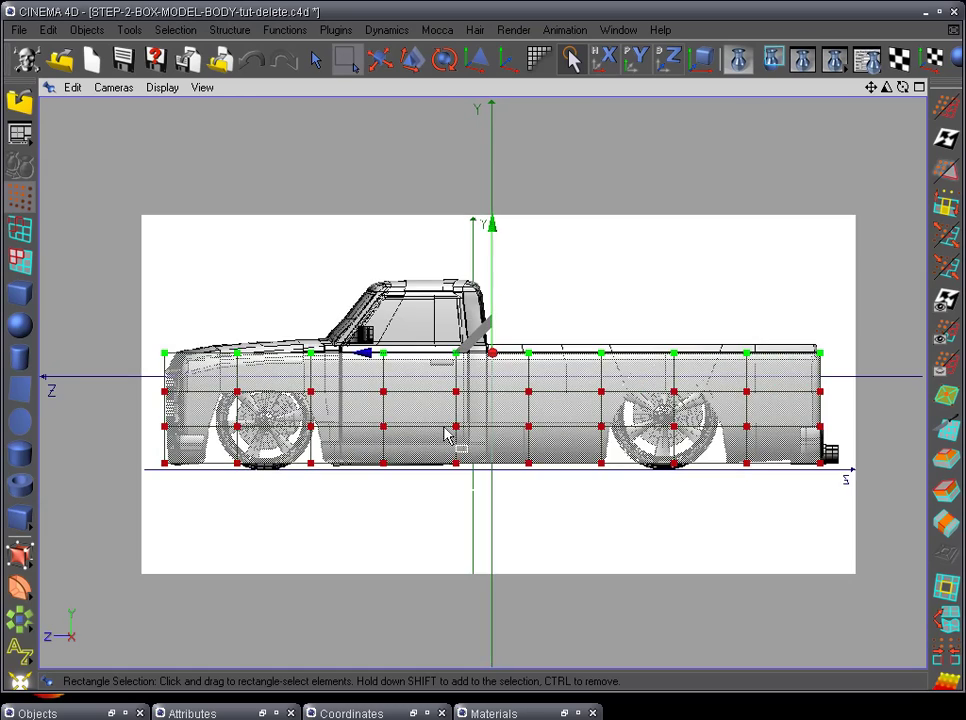
# Step: Move the front column of points back to the fender's front edge and lower its top point to follow the fender's slope
pyautogui.keyDown('alt'); pyautogui.moveTo(437, 420); pyautogui.dragTo(642, 433, button='middle'); pyautogui.keyUp('alt')
pyautogui.scroll(3, 642, 433)
pyautogui.keyDown('alt'); pyautogui.moveTo(465, 446); pyautogui.dragTo(512, 408, button='middle'); pyautogui.keyUp('alt')
pyautogui.scroll(4, 512, 413)
pyautogui.keyDown('alt'); pyautogui.moveTo(375, 423); pyautogui.dragTo(466, 399, button='middle'); pyautogui.keyUp('alt')
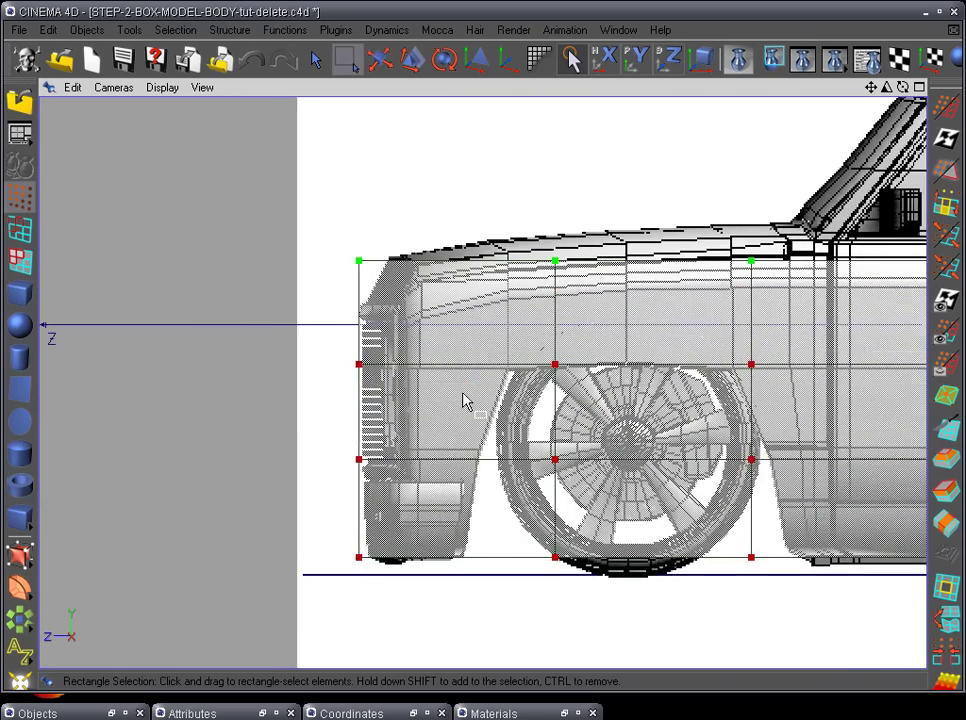
pyautogui.scroll(2, 447, 395)
pyautogui.moveTo(289, 205); pyautogui.dragTo(405, 622)
pyautogui.moveTo(213, 420); pyautogui.dragTo(285, 418)
pyautogui.moveTo(345, 216); pyautogui.dragTo(417, 256)
# Step: Select the second column of points from the front and move it forward to the front wheel arch's upper front corner
pyautogui.keyDown('alt'); pyautogui.moveTo(558, 439); pyautogui.dragTo(386, 431, button='middle'); pyautogui.keyUp('alt')
pyautogui.keyDown('alt'); pyautogui.moveTo(386, 431); pyautogui.dragTo(450, 418, button='right'); pyautogui.keyUp('alt')
pyautogui.keyDown('alt'); pyautogui.moveTo(450, 418); pyautogui.dragTo(452, 380, button='middle'); pyautogui.keyUp('alt')
pyautogui.keyDown('alt'); pyautogui.moveTo(452, 380); pyautogui.dragTo(509, 373, button='right'); pyautogui.keyUp('alt')
pyautogui.moveTo(509, 373)
pyautogui.keyDown('alt'); pyautogui.mouseDown(button='middle')
pyautogui.moveTo(505, 365)
pyautogui.moveTo(510, 390)
pyautogui.mouseUp(button='middle'); pyautogui.keyUp('alt')
pyautogui.moveTo(384, 190); pyautogui.dragTo(418, 612)
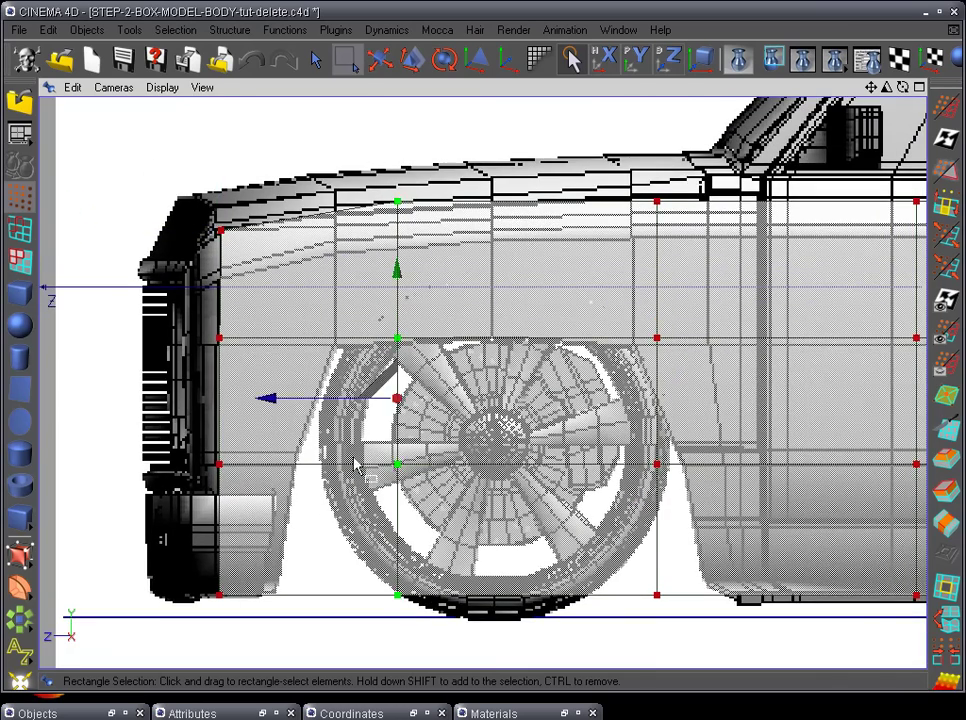
pyautogui.moveTo(270, 399); pyautogui.dragTo(210, 406)
# Step: Move that column's two lowest points forward, the bottom one further, to follow the front edge of the front wheel arch
pyautogui.keyDown('alt'); pyautogui.moveTo(394, 495); pyautogui.dragTo(425, 415, button='middle'); pyautogui.keyUp('alt')
pyautogui.scroll(2, 425, 415)
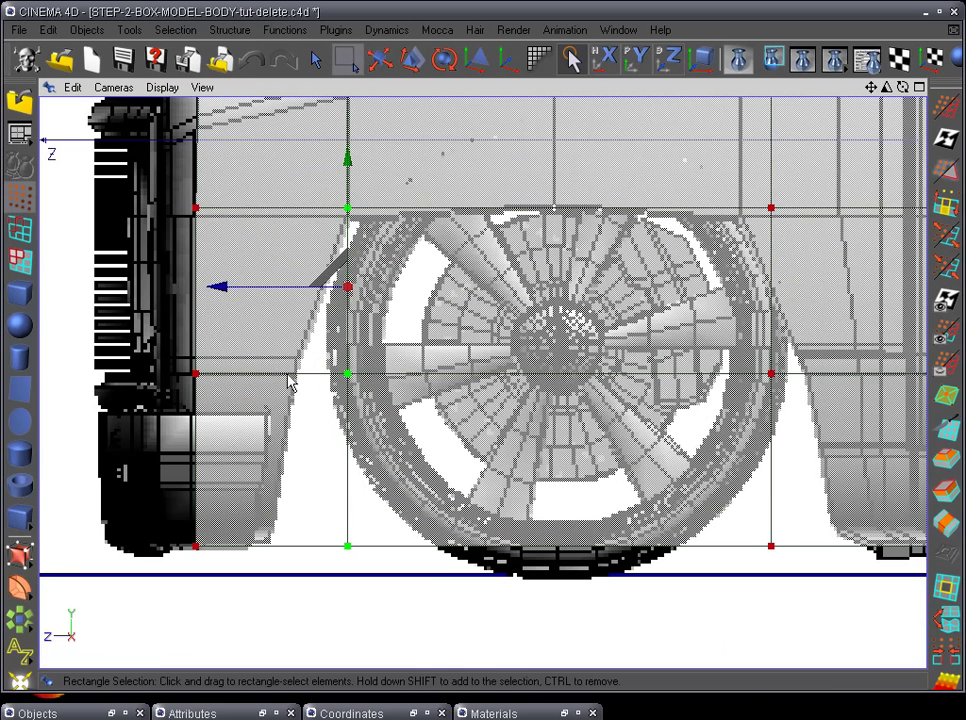
pyautogui.moveTo(277, 366); pyautogui.dragTo(436, 568)
pyautogui.moveTo(224, 470); pyautogui.dragTo(172, 464)
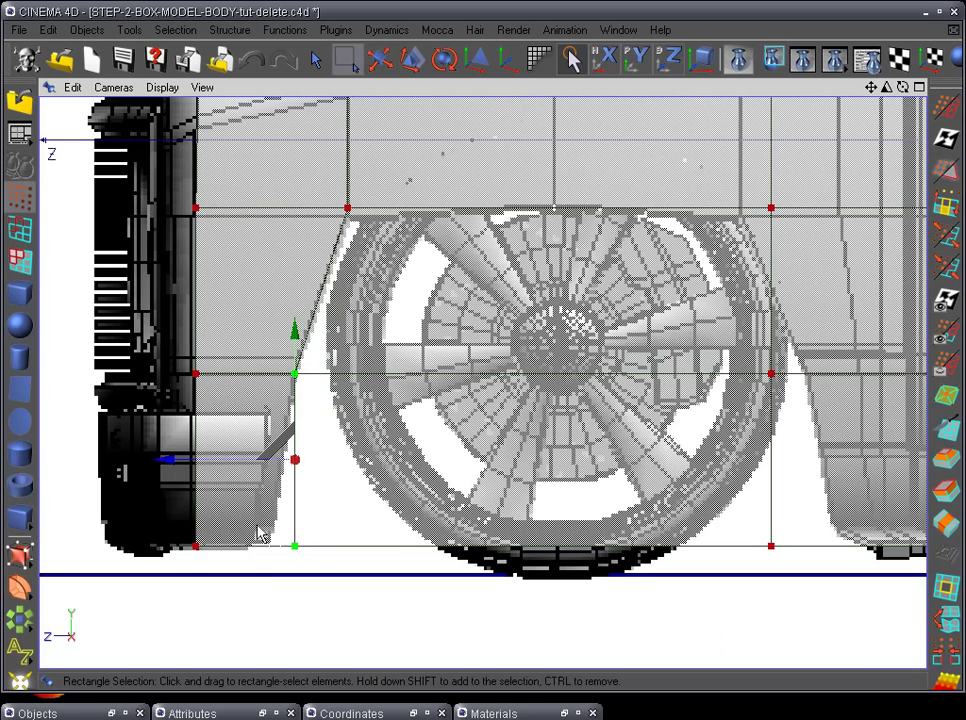
pyautogui.click(286, 543)
pyautogui.moveTo(174, 548); pyautogui.dragTo(145, 550)
# Step: Select the third column of points and move it forward to the centre of the front wheel
pyautogui.keyDown('alt'); pyautogui.moveTo(632, 425); pyautogui.dragTo(431, 527, button='middle'); pyautogui.keyUp('alt')
pyautogui.keyDown('alt'); pyautogui.moveTo(431, 527); pyautogui.dragTo(505, 280, button='right'); pyautogui.keyUp('alt')
pyautogui.moveTo(512, 163); pyautogui.dragTo(576, 348)
pyautogui.moveTo(580, 170); pyautogui.dragTo(525, 600)
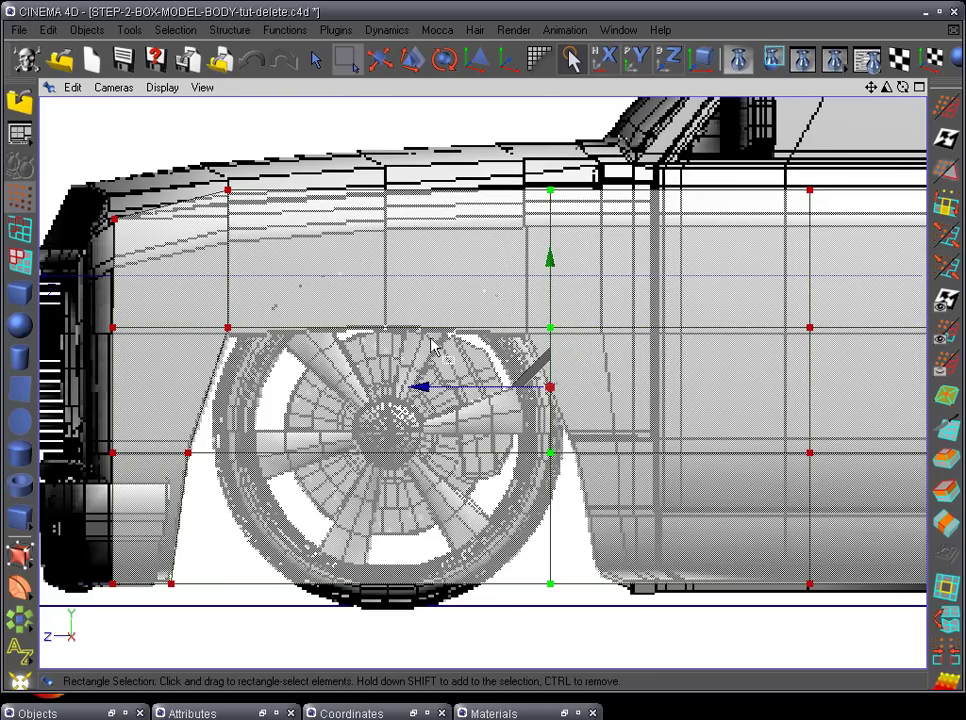
pyautogui.moveTo(421, 389); pyautogui.dragTo(259, 416)
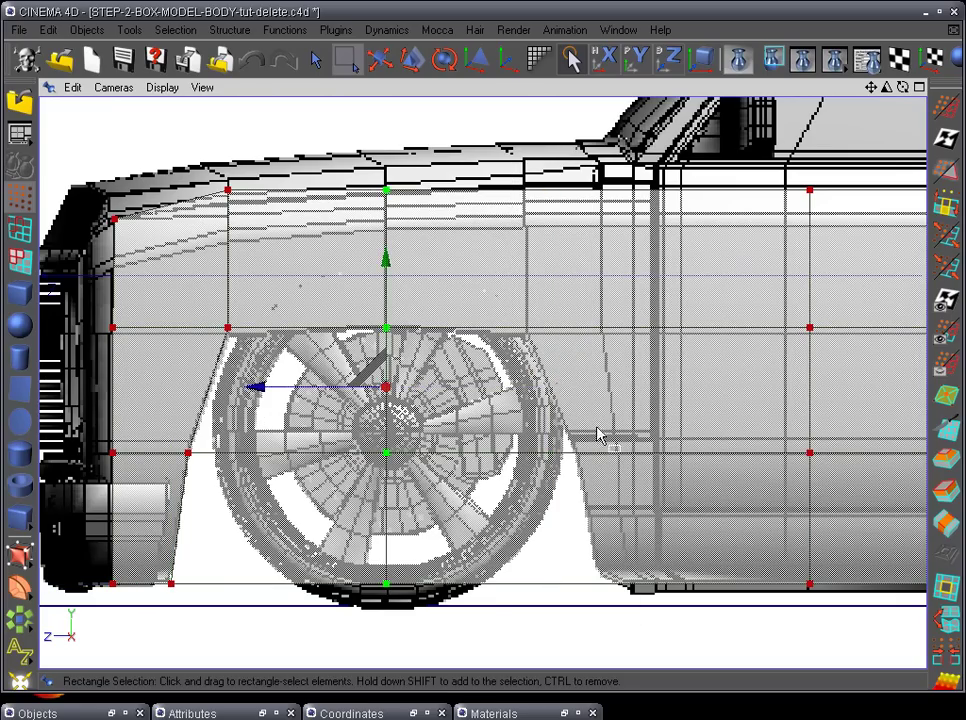
# Step: Move the fourth column forward to the front arch's upper rear corner and shift its two lowest points back along the arch's rear edge
pyautogui.keyDown('alt'); pyautogui.moveTo(645, 438); pyautogui.dragTo(431, 468, button='middle'); pyautogui.keyUp('alt')
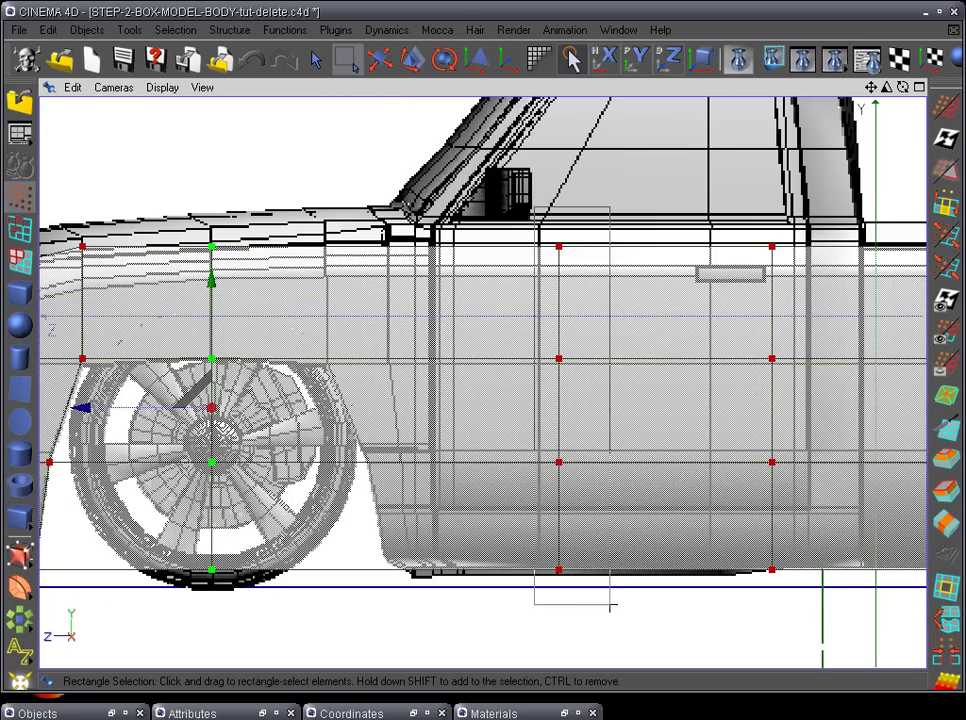
pyautogui.moveTo(456, 168); pyautogui.dragTo(578, 576)
pyautogui.moveTo(431, 408); pyautogui.dragTo(201, 437)
pyautogui.moveTo(356, 574); pyautogui.dragTo(356, 574)
pyautogui.moveTo(198, 521); pyautogui.dragTo(237, 522)
pyautogui.moveTo(326, 565); pyautogui.dragTo(389, 599)
pyautogui.moveTo(238, 571)
pyautogui.mouseDown()
pyautogui.moveTo(263, 583)
pyautogui.moveTo(255, 578)
pyautogui.mouseUp()
# Step: Select the next column of points and move it forward behind the front wheel arch, just ahead of the door's front edge
pyautogui.keyDown('alt'); pyautogui.moveTo(493, 480); pyautogui.dragTo(422, 481, button='middle'); pyautogui.keyUp('alt')
pyautogui.keyDown('alt'); pyautogui.moveTo(422, 481); pyautogui.dragTo(474, 452, button='right'); pyautogui.keyUp('alt')
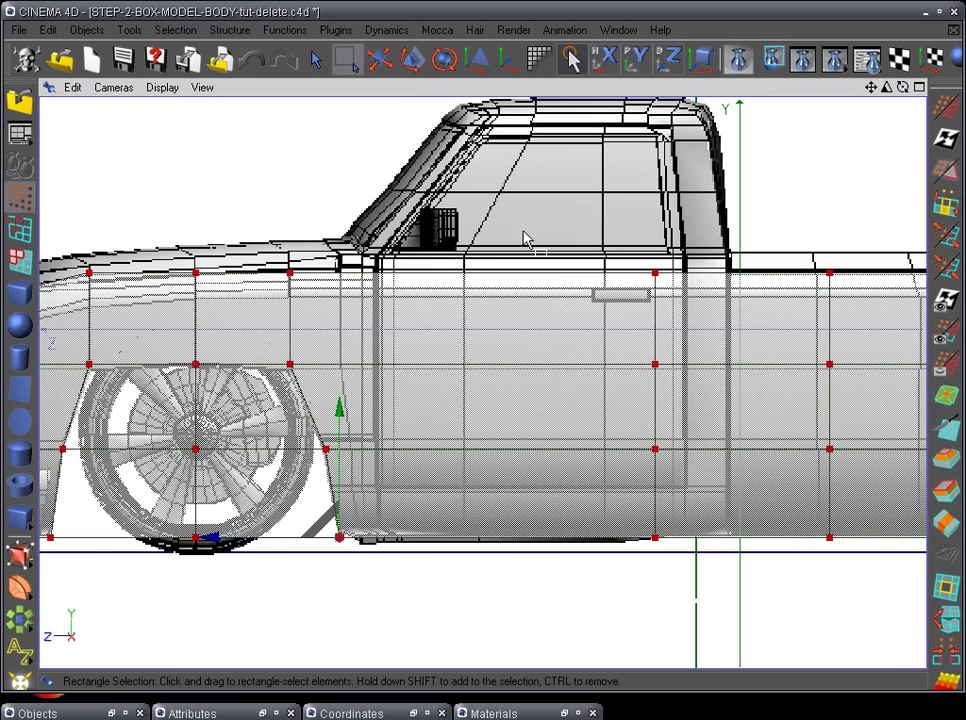
pyautogui.moveTo(568, 232); pyautogui.dragTo(698, 548)
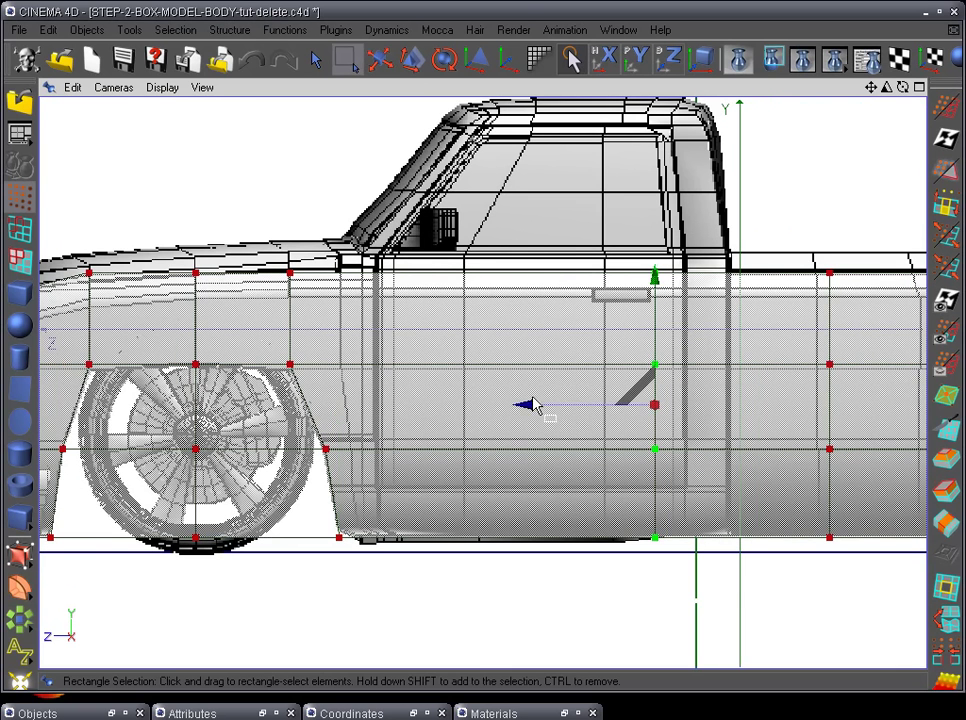
pyautogui.moveTo(532, 407); pyautogui.dragTo(238, 430)
pyautogui.keyDown('alt'); pyautogui.moveTo(556, 517); pyautogui.dragTo(640, 535, button='middle'); pyautogui.keyUp('alt')
pyautogui.scroll(2, 641, 524)
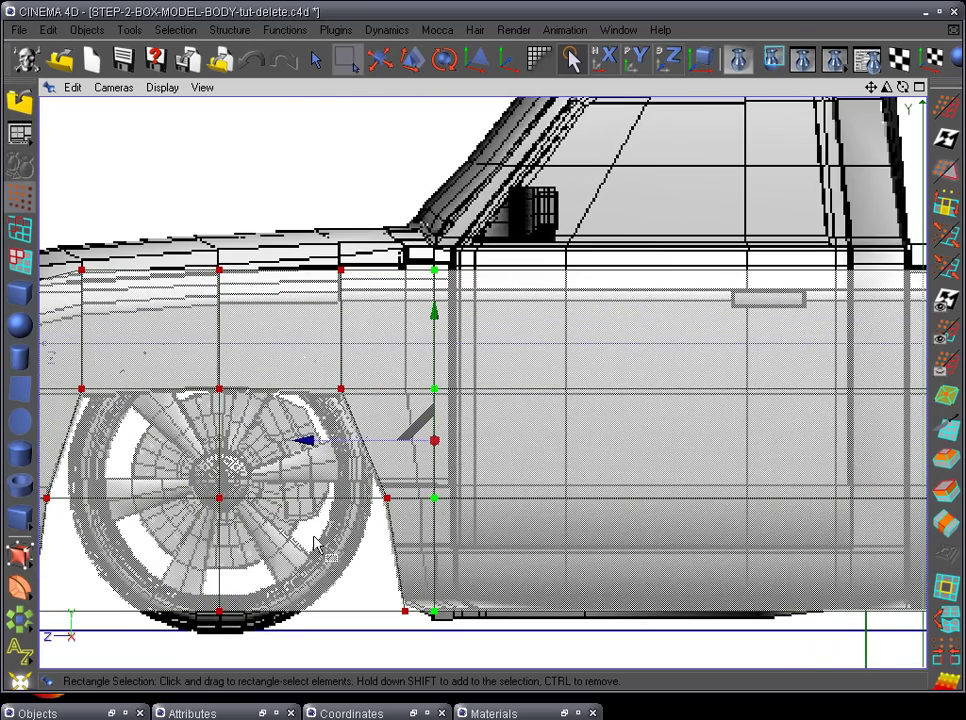
# Step: Select the column of points behind the cab and move it forward to the cab's rear edge
pyautogui.keyDown('alt'); pyautogui.moveTo(681, 507); pyautogui.dragTo(365, 490, button='middle'); pyautogui.keyUp('alt')
pyautogui.scroll(-2, 429, 457)
pyautogui.scroll(-1, 493, 323)
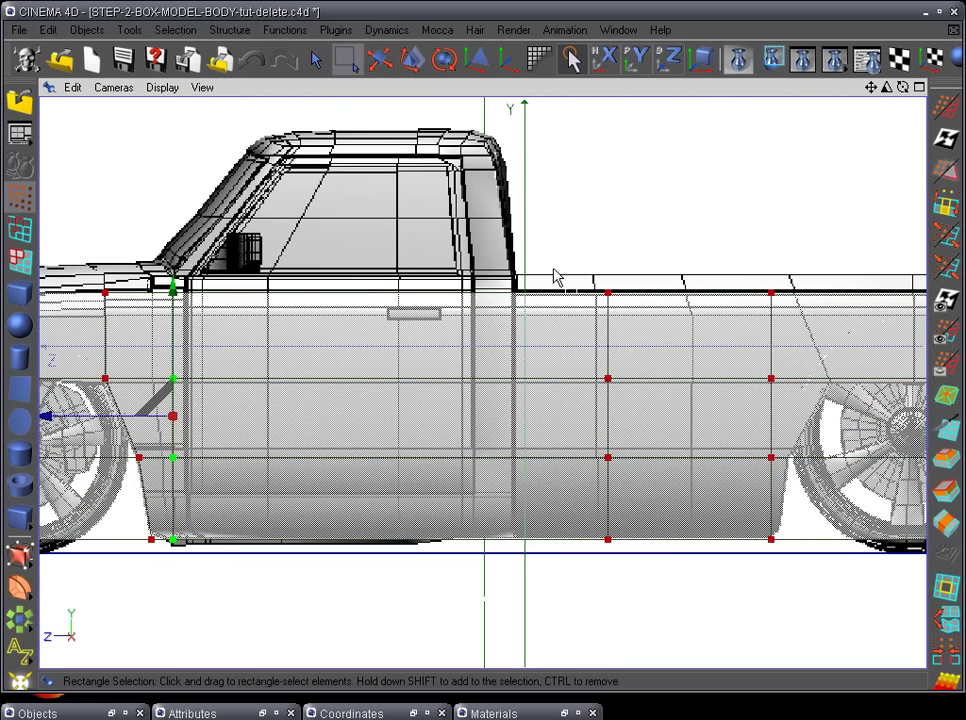
pyautogui.moveTo(568, 263); pyautogui.dragTo(673, 573)
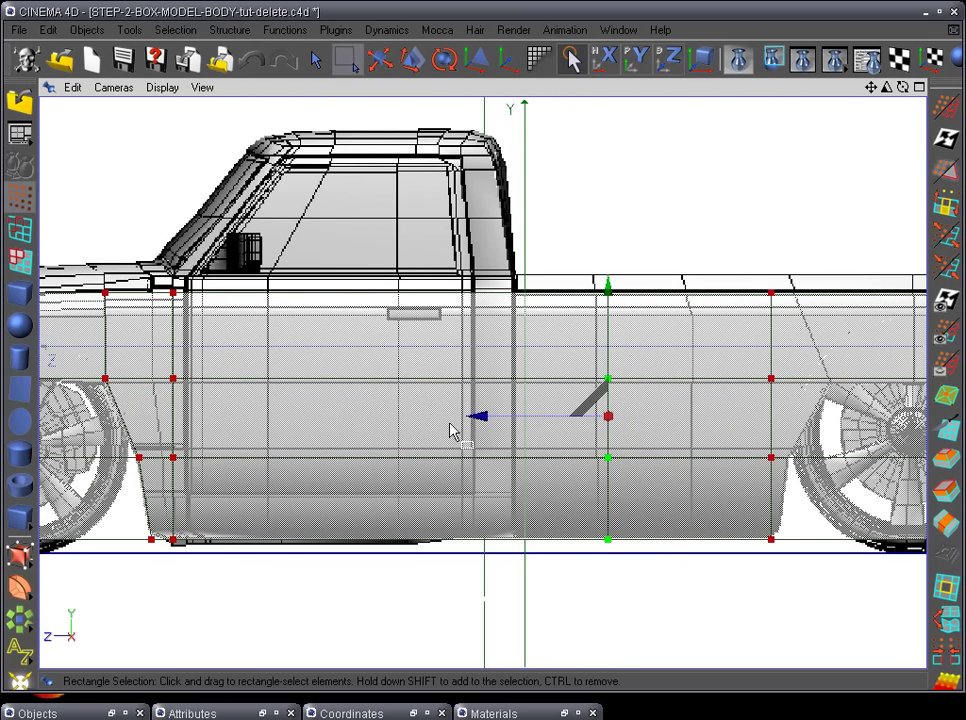
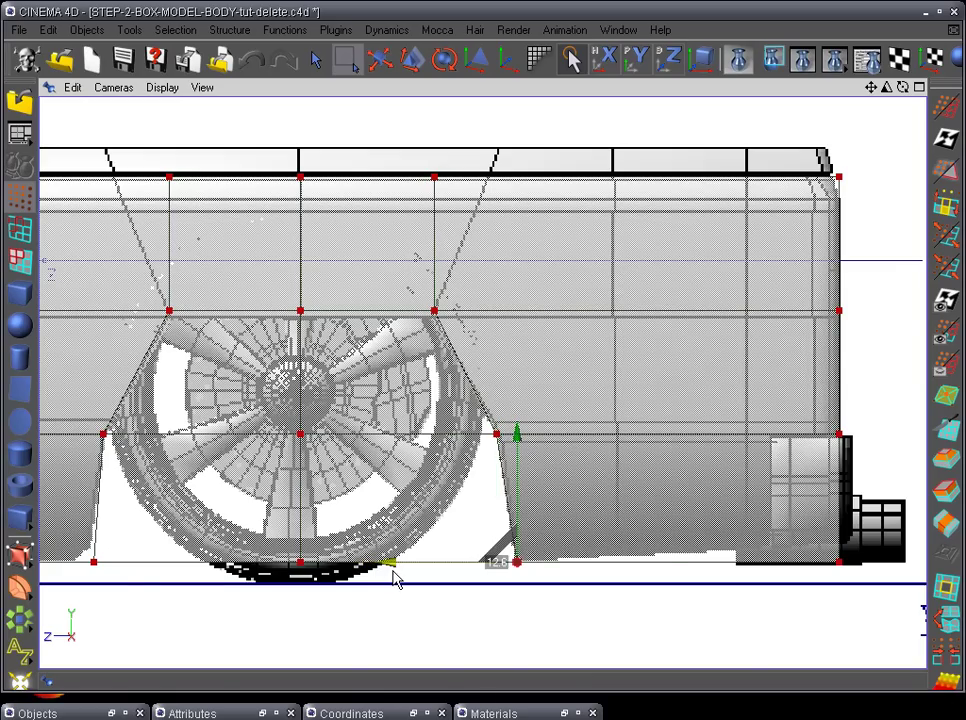
# Step: Select the body's bottom rear corner points and raise them so the lower edge slopes up to the rear bumper like the reference
pyautogui.moveTo(861, 597); pyautogui.dragTo(862, 597)
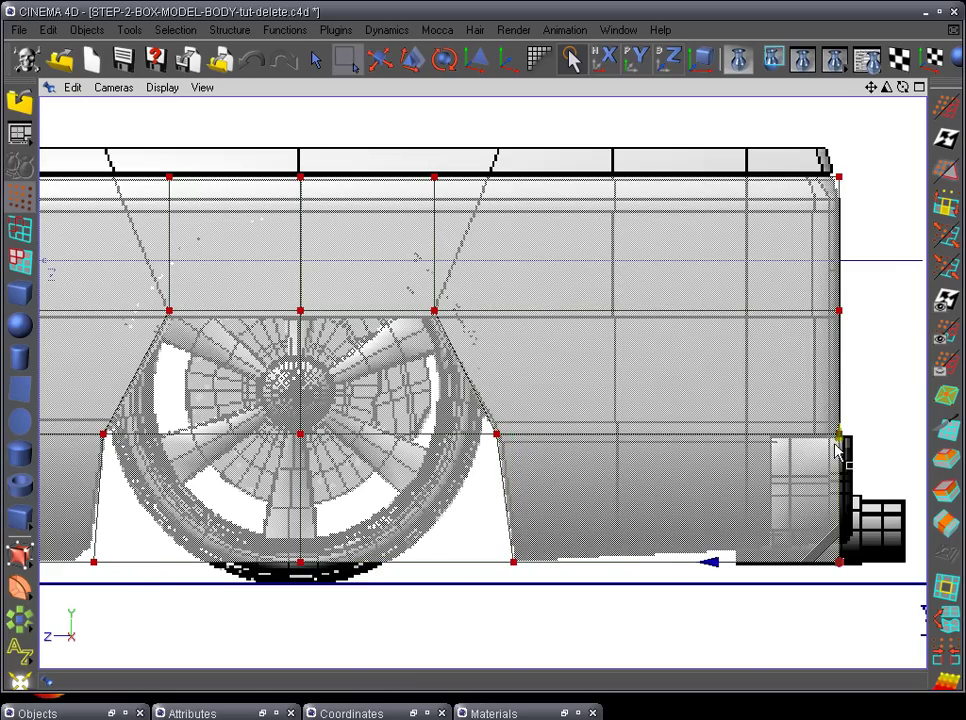
pyautogui.moveTo(845, 444); pyautogui.dragTo(843, 428)
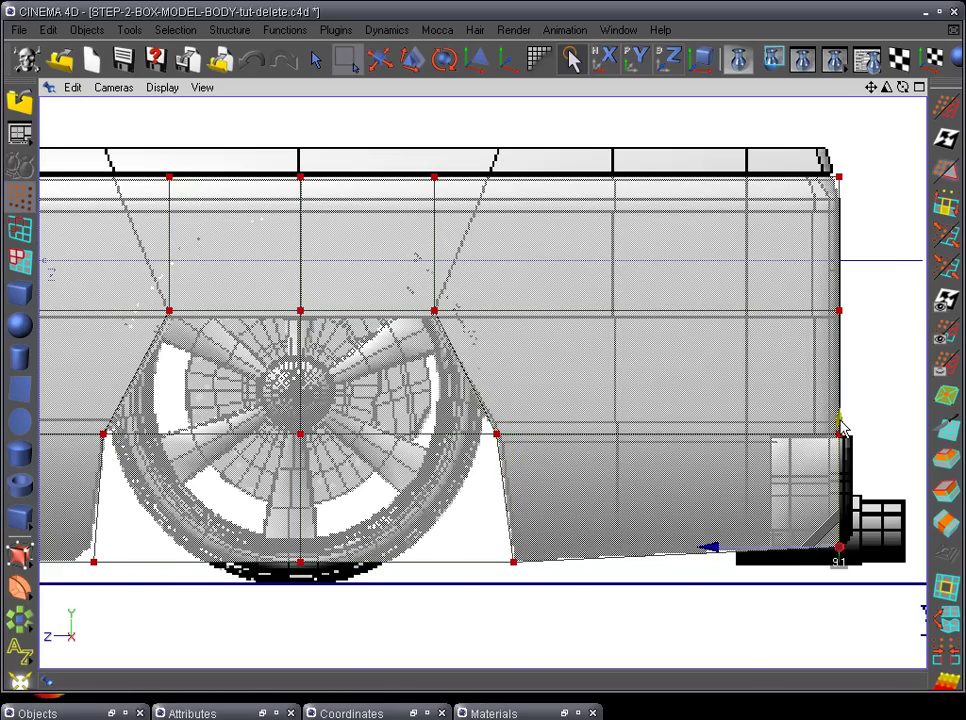
pyautogui.scroll(-4, 860, 365)
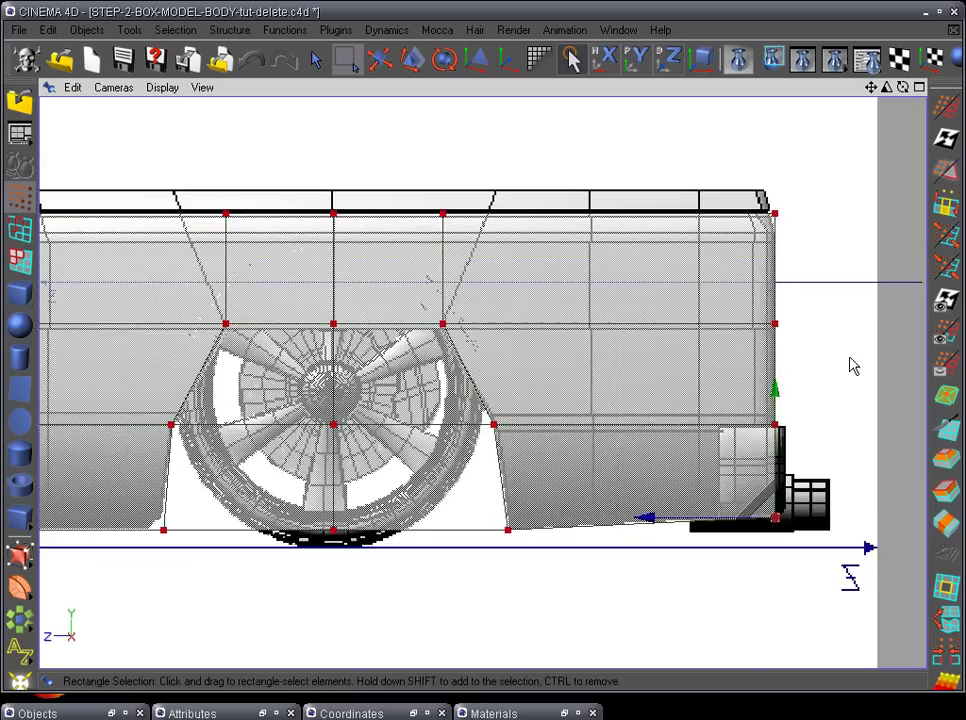
pyautogui.press('F1')
pyautogui.keyDown('alt'); pyautogui.moveTo(672, 481); pyautogui.dragTo(635, 441); pyautogui.keyUp('alt')
# Step: In the top view, select the hood's centre-line points and move them forward to match the curved front of the reference
pyautogui.press('F2')
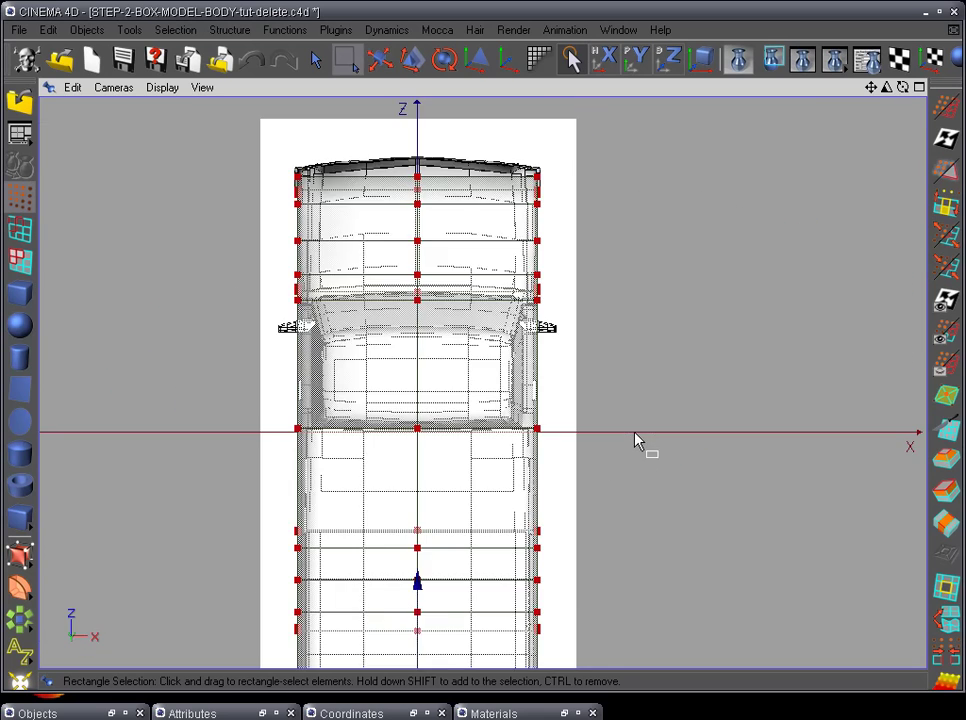
pyautogui.keyDown('alt'); pyautogui.moveTo(669, 319); pyautogui.dragTo(749, 376, button='middle'); pyautogui.keyUp('alt')
pyautogui.scroll(3, 750, 374)
pyautogui.keyDown('alt'); pyautogui.moveTo(757, 250); pyautogui.dragTo(675, 351, button='middle'); pyautogui.keyUp('alt')
pyautogui.scroll(1, 762, 398)
pyautogui.scroll(2, 672, 350)
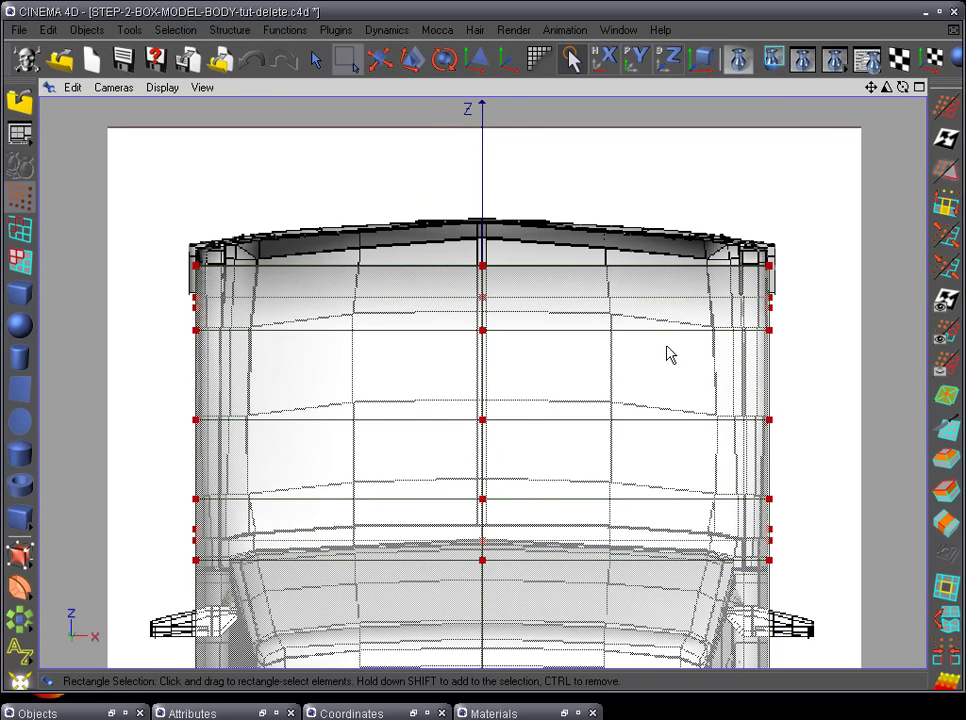
pyautogui.moveTo(468, 241); pyautogui.dragTo(571, 578)
pyautogui.moveTo(483, 280); pyautogui.dragTo(481, 252)
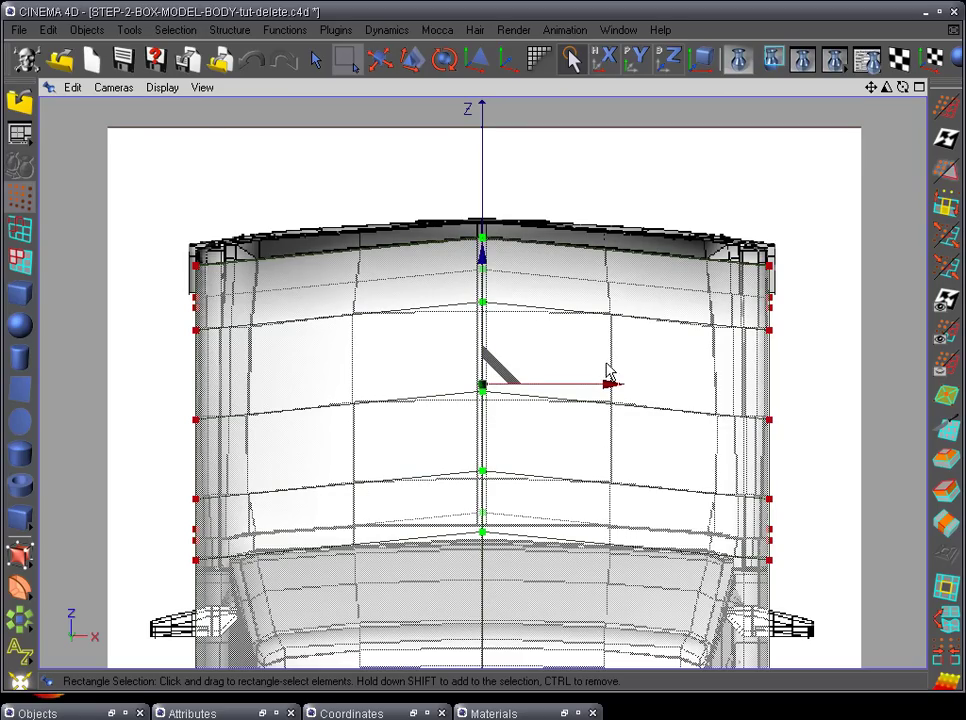
# Step: Move the centre-line points at the cab's rear edge back about 2.7 units to match the reference's rear panel
pyautogui.keyDown('alt'); pyautogui.moveTo(632, 463); pyautogui.dragTo(623, 326, button='middle'); pyautogui.keyUp('alt')
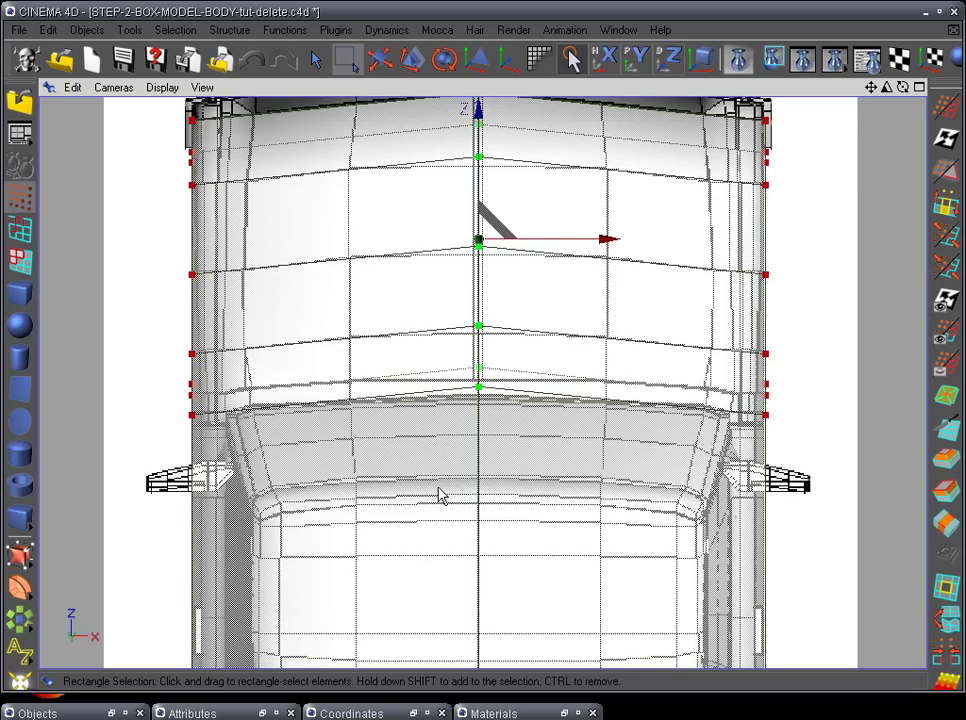
pyautogui.keyDown('alt'); pyautogui.moveTo(610, 516); pyautogui.dragTo(606, 231, button='middle'); pyautogui.keyUp('alt')
pyautogui.keyDown('alt'); pyautogui.moveTo(542, 480); pyautogui.dragTo(554, 410, button='middle'); pyautogui.keyUp('alt')
pyautogui.scroll(3, 543, 330)
pyautogui.scroll(3, 554, 410)
pyautogui.keyDown('alt'); pyautogui.moveTo(511, 352); pyautogui.dragTo(538, 440, button='middle'); pyautogui.keyUp('alt')
pyautogui.press('e')
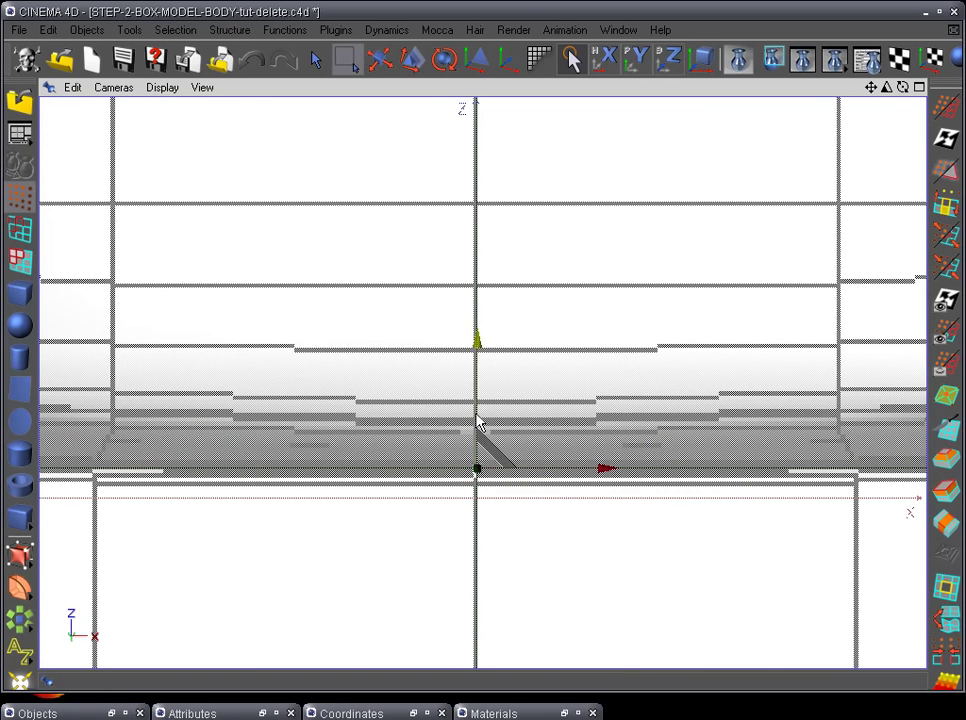
pyautogui.moveTo(476, 338); pyautogui.dragTo(477, 347)
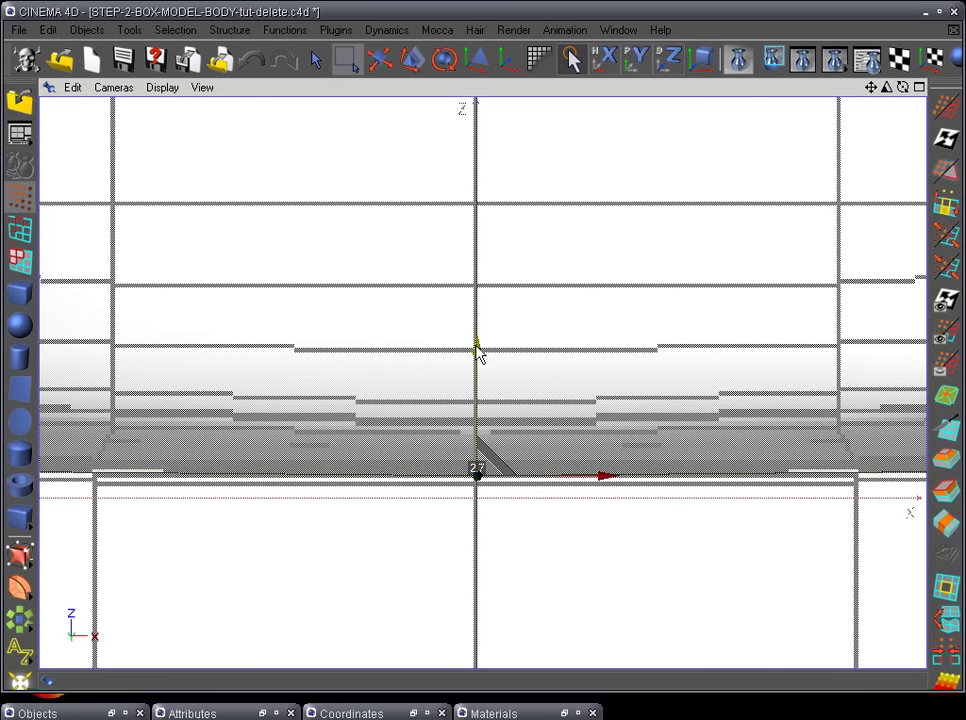
# Step: Check the shaped body in the perspective view and save the scene
pyautogui.press('space')
pyautogui.scroll(-2, 554, 356)
pyautogui.press('F1')
pyautogui.keyDown('alt'); pyautogui.moveTo(580, 390); pyautogui.dragTo(373, 488); pyautogui.keyUp('alt')
pyautogui.keyDown('alt'); pyautogui.moveTo(499, 537); pyautogui.dragTo(428, 472); pyautogui.keyUp('alt')
pyautogui.click(124, 62)
pyautogui.keyDown('alt'); pyautogui.moveTo(162, 112); pyautogui.dragTo(445, 398); pyautogui.keyUp('alt')
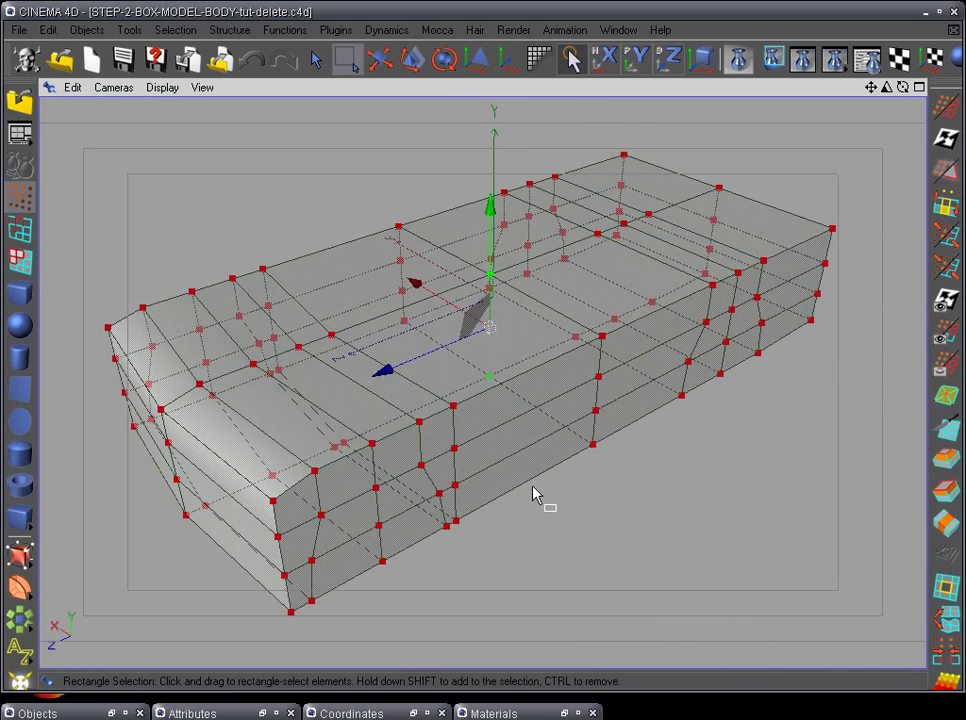
# Step: Select the two top polygons over the cab area and extrude them up to the roof height of the side-view reference
pyautogui.click(22, 263)
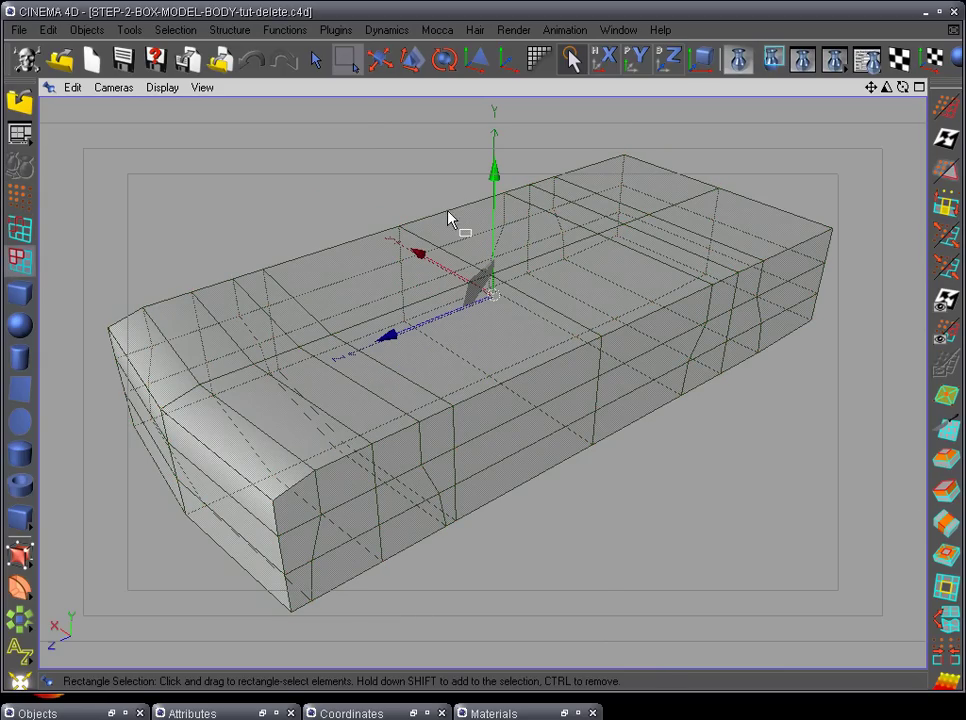
pyautogui.click(316, 60)
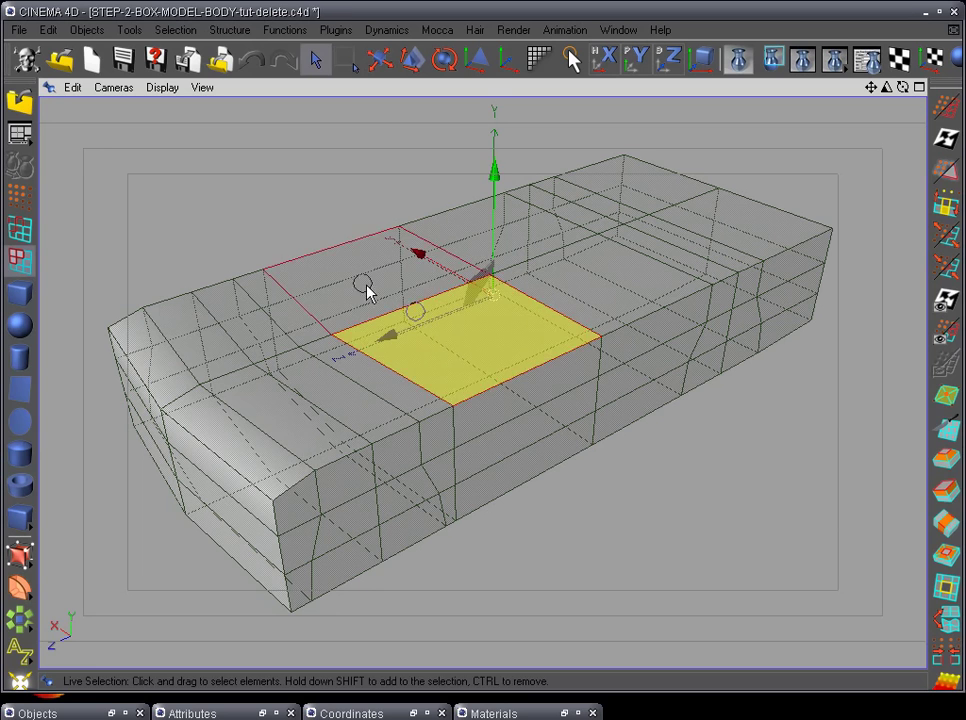
pyautogui.click(442, 338)
pyautogui.click(946, 490)
pyautogui.moveTo(571, 567); pyautogui.dragTo(666, 525)
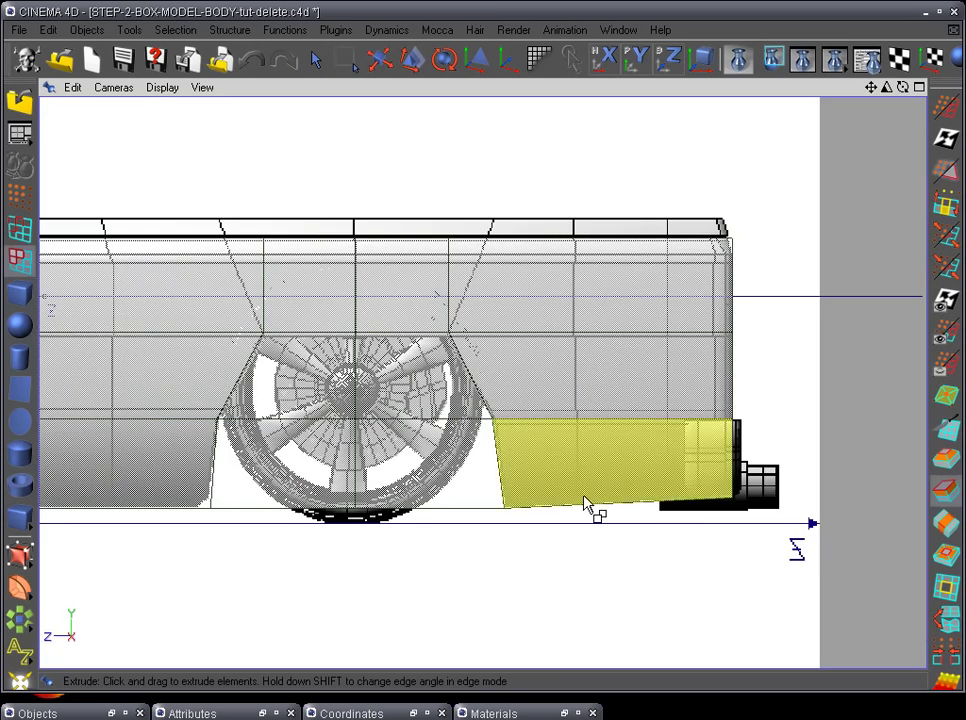
pyautogui.keyDown('alt'); pyautogui.moveTo(306, 430); pyautogui.dragTo(804, 526, button='middle'); pyautogui.keyUp('alt')
pyautogui.keyDown('alt'); pyautogui.moveTo(804, 526); pyautogui.dragTo(649, 500, button='right'); pyautogui.keyUp('alt')
pyautogui.keyDown('alt'); pyautogui.moveTo(649, 500); pyautogui.dragTo(621, 550, button='middle'); pyautogui.keyUp('alt')
pyautogui.moveTo(539, 338); pyautogui.dragTo(543, 278)
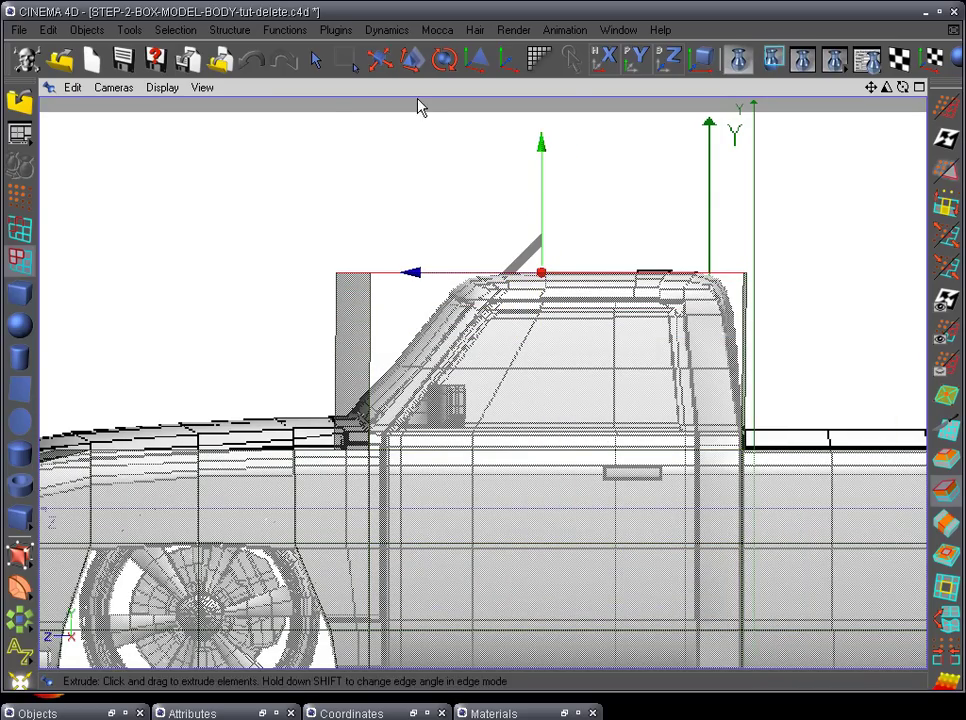
# Step: Select the front roof points of the extruded cab and move them back so the front face follows the windshield's slope
pyautogui.click(345, 62)
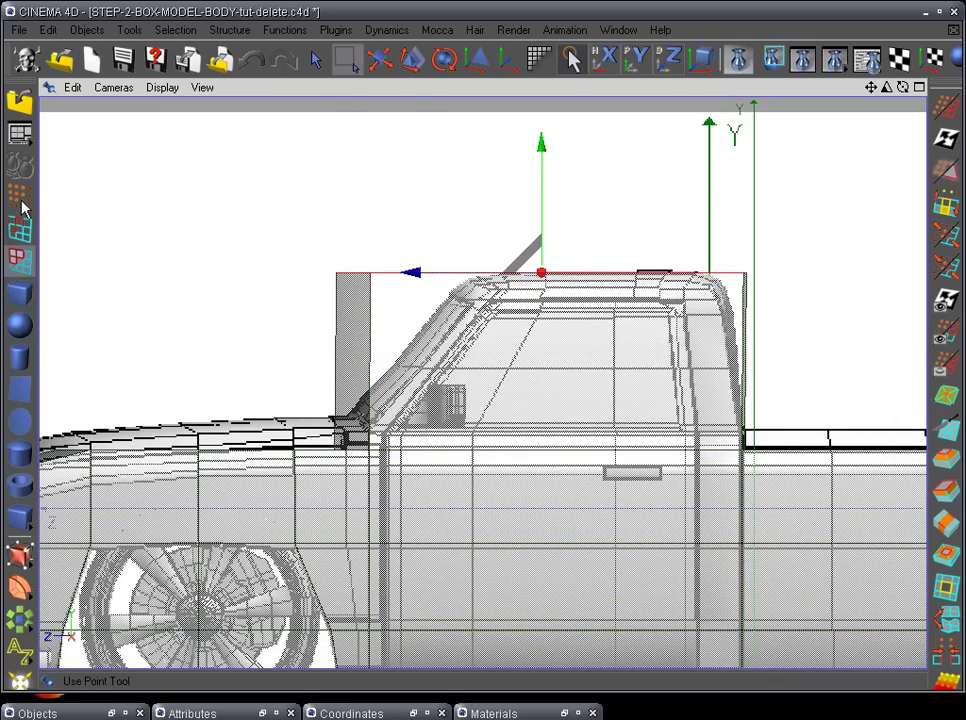
pyautogui.click(19, 196)
pyautogui.moveTo(232, 208); pyautogui.dragTo(430, 303)
pyautogui.moveTo(222, 283); pyautogui.dragTo(372, 297)
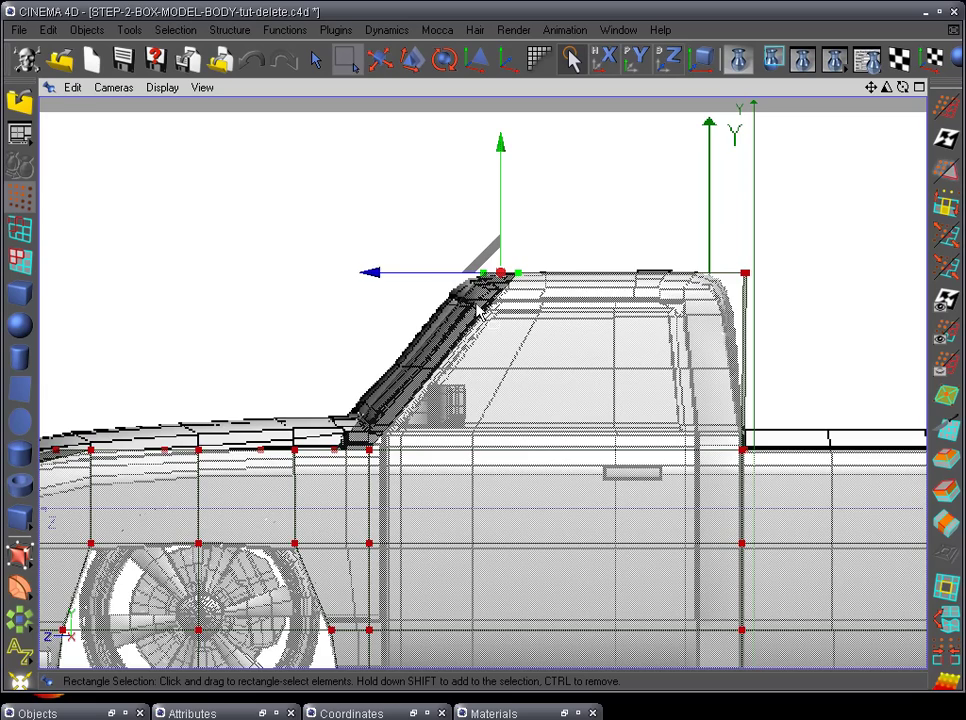
pyautogui.scroll(3, 480, 428)
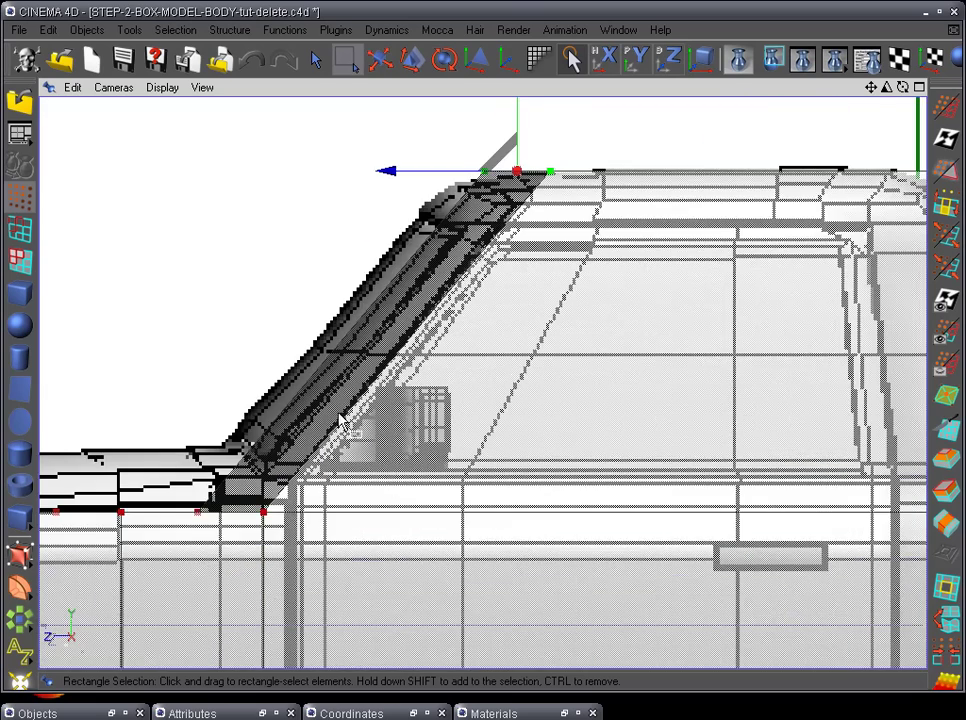
pyautogui.scroll(-3, 513, 420)
# Step: Select the cab's rear roof points and move them forward so the back face follows the rear window's slope
pyautogui.scroll(2, 625, 494)
pyautogui.moveTo(648, 258); pyautogui.dragTo(768, 286)
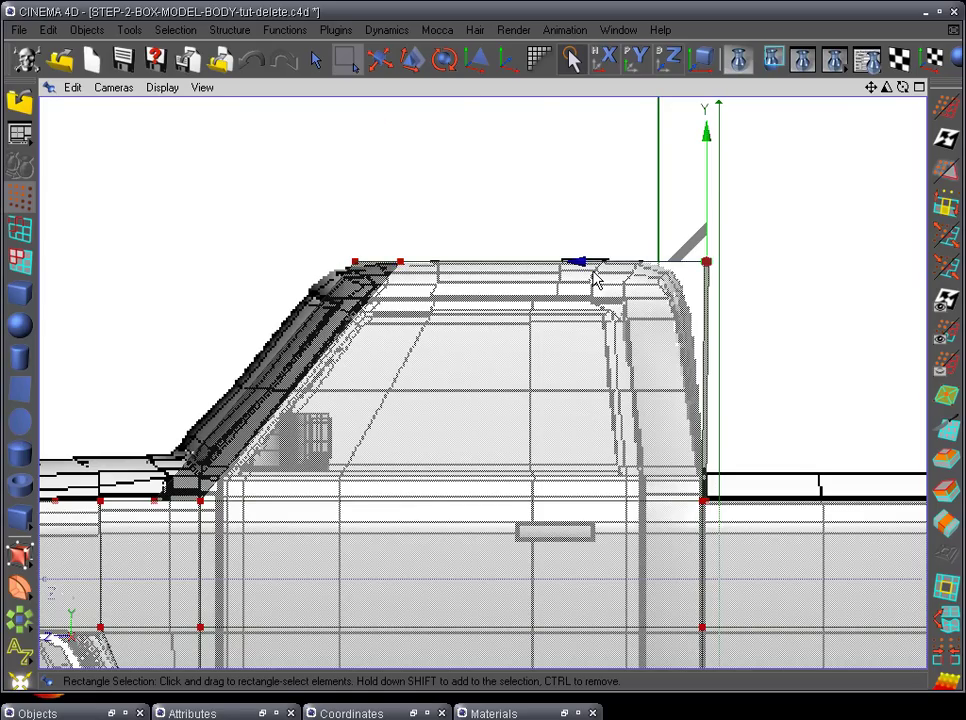
pyautogui.moveTo(584, 268); pyautogui.dragTo(544, 270)
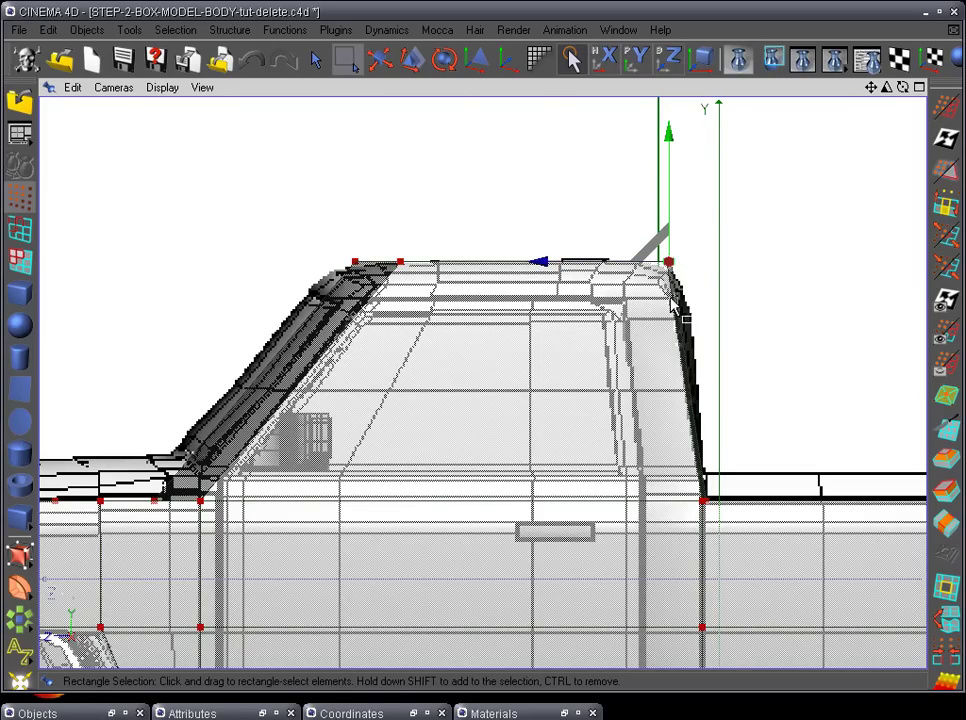
pyautogui.scroll(-6, 690, 400)
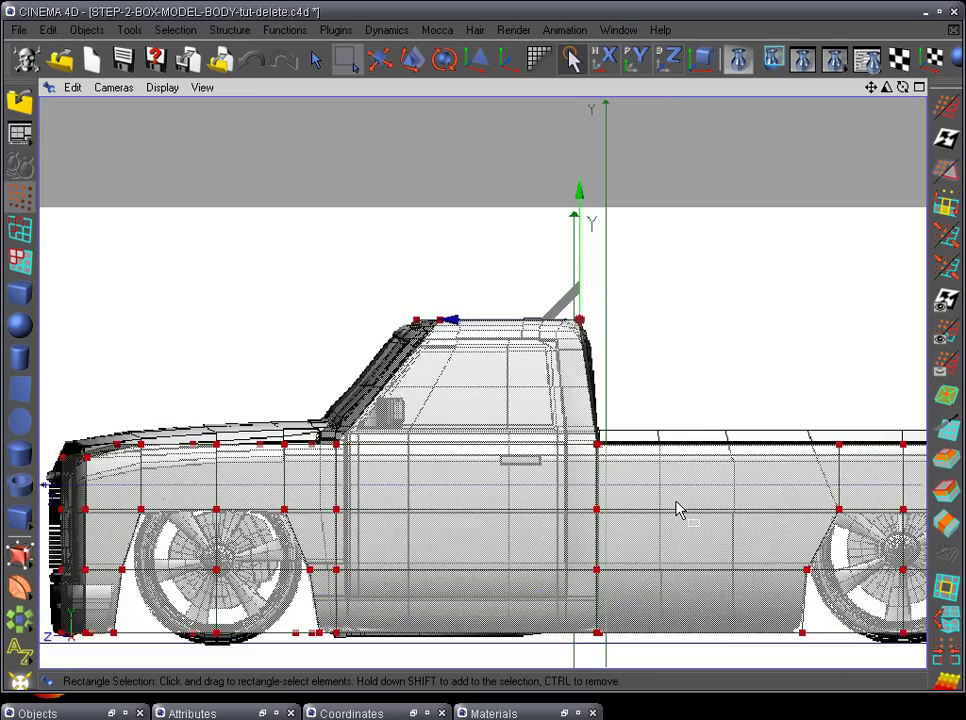
pyautogui.scroll(-1, 655, 382)
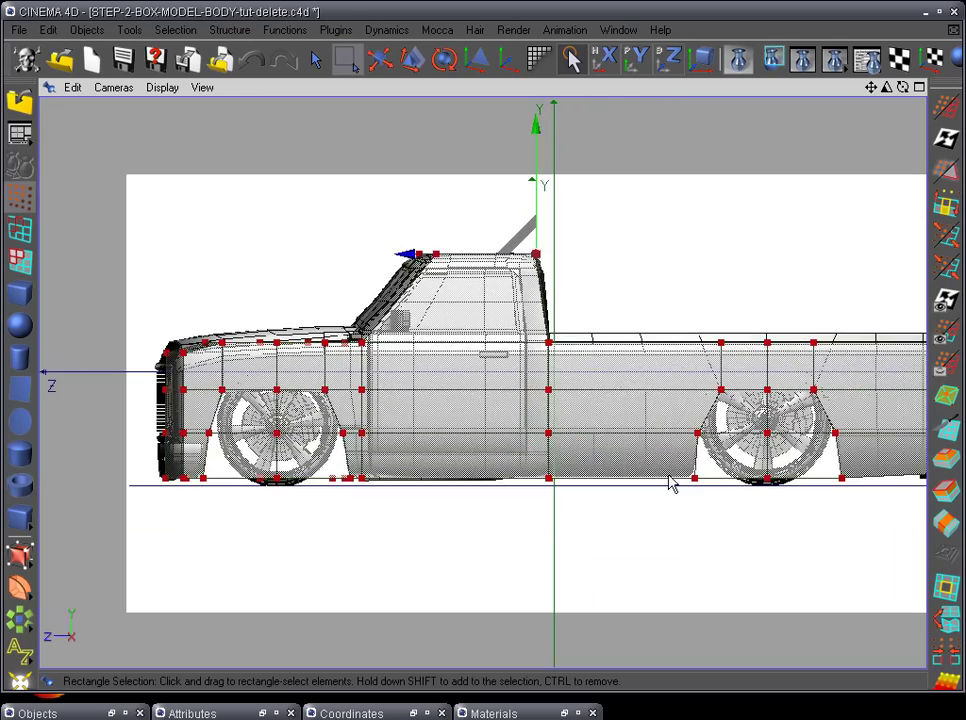
# Step: Select the outer roof points on both sides of the cab and scale them inward along X to the roof width in the front-view reference
pyautogui.press('F1')
pyautogui.keyDown('alt'); pyautogui.moveTo(490, 535); pyautogui.dragTo(555, 477); pyautogui.keyUp('alt')
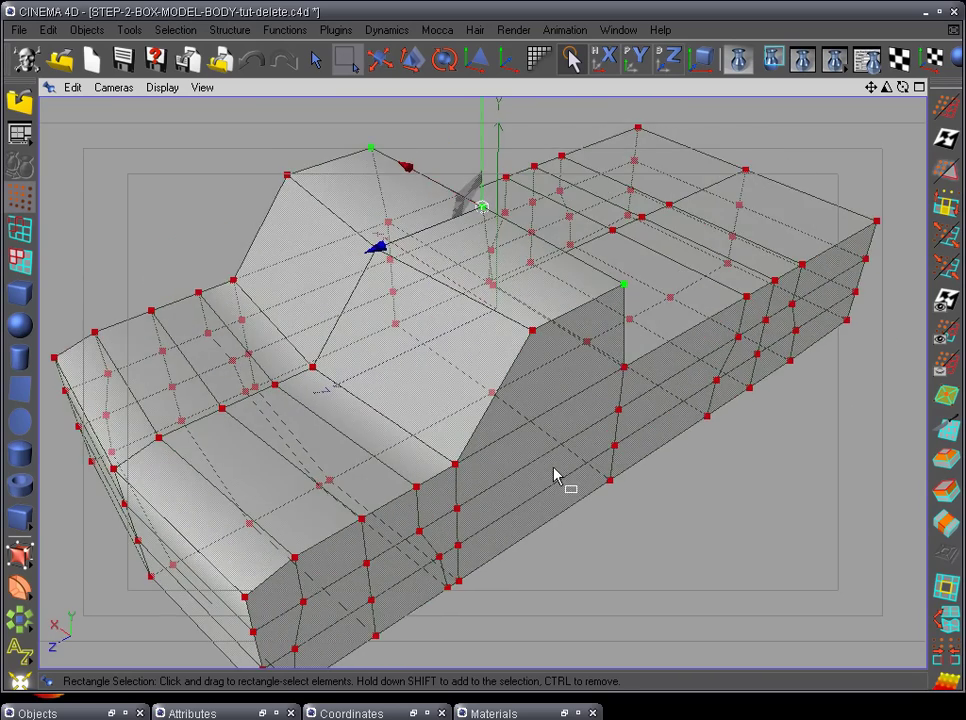
pyautogui.press('F4')
pyautogui.scroll(1, 555, 477)
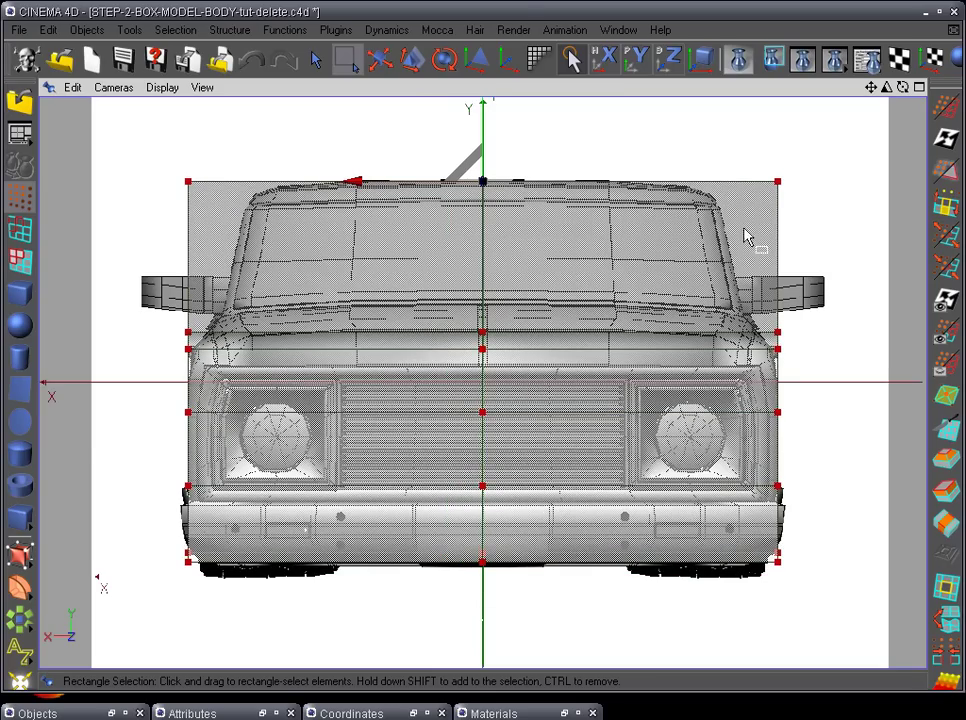
pyautogui.moveTo(185, 187); pyautogui.dragTo(195, 193)
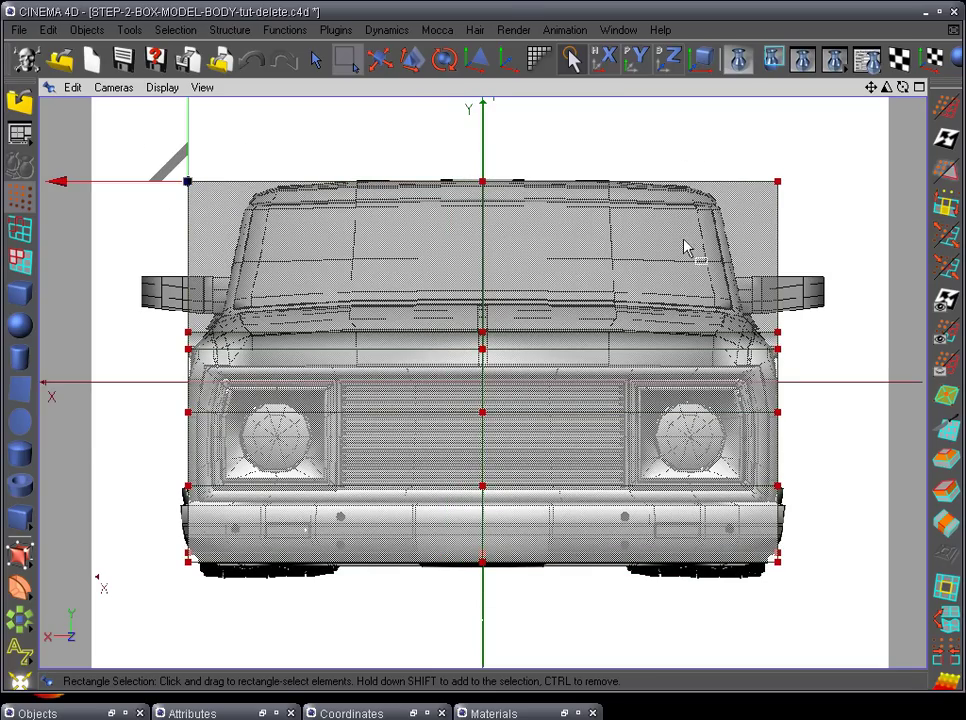
pyautogui.keyDown('shift'); pyautogui.moveTo(815, 232); pyautogui.dragTo(815, 232); pyautogui.keyUp('shift')
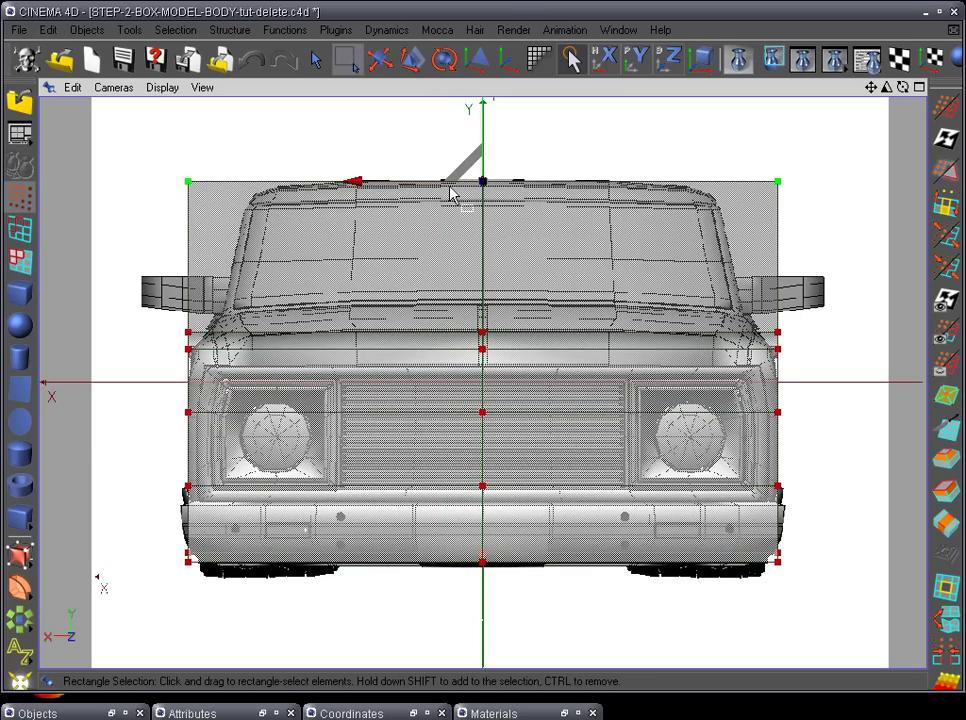
pyautogui.click(412, 61)
pyautogui.moveTo(351, 183); pyautogui.dragTo(44, 288)
# Step: Select the lowest outer points on both sides of the body and scale them slightly inward along X to follow the bumper's lower corners
pyautogui.scroll(5, 367, 395)
pyautogui.scroll(2, 388, 365)
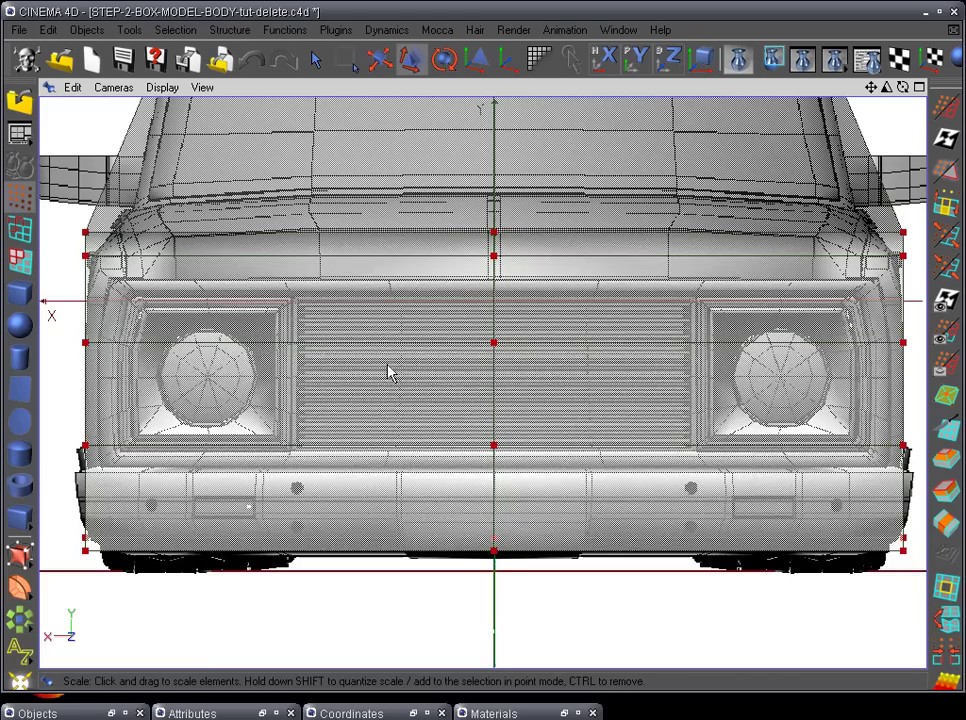
pyautogui.keyDown('alt'); pyautogui.moveTo(436, 473); pyautogui.dragTo(442, 401, button='middle'); pyautogui.keyUp('alt')
pyautogui.press('space')
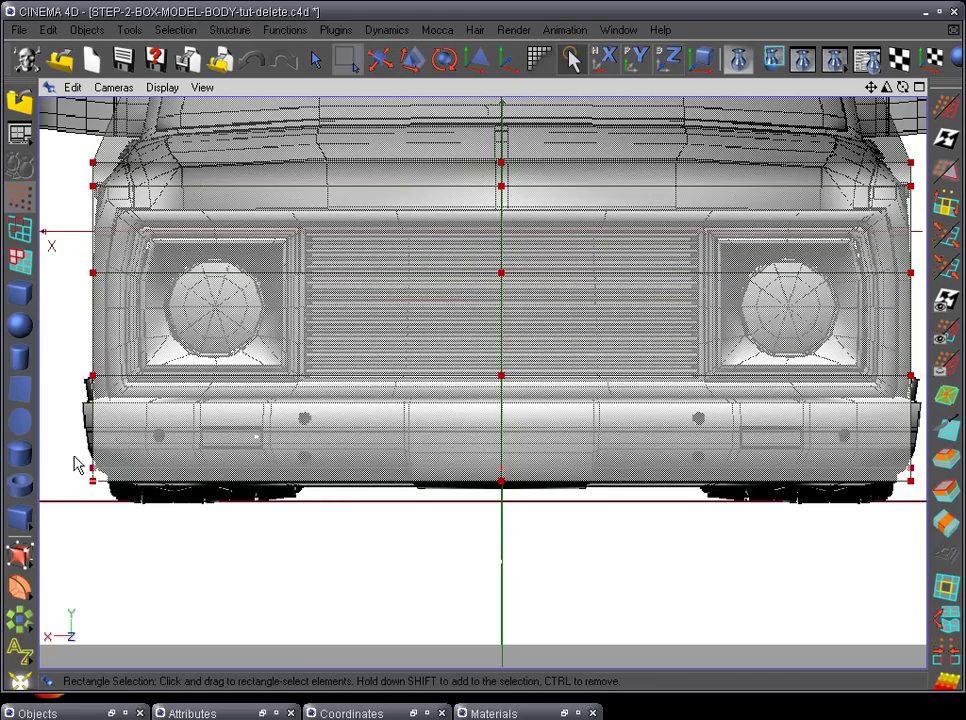
pyautogui.moveTo(325, 510); pyautogui.dragTo(259, 502)
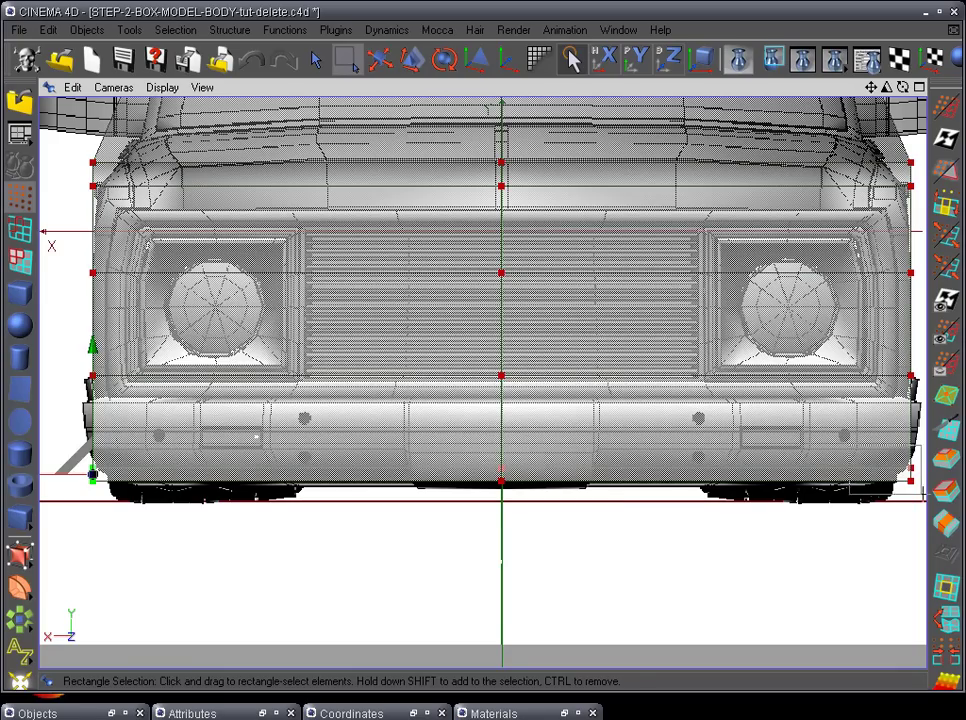
pyautogui.keyDown('shift'); pyautogui.moveTo(860, 452); pyautogui.dragTo(917, 498); pyautogui.keyUp('shift')
pyautogui.press('space')
pyautogui.moveTo(373, 485); pyautogui.dragTo(311, 483)
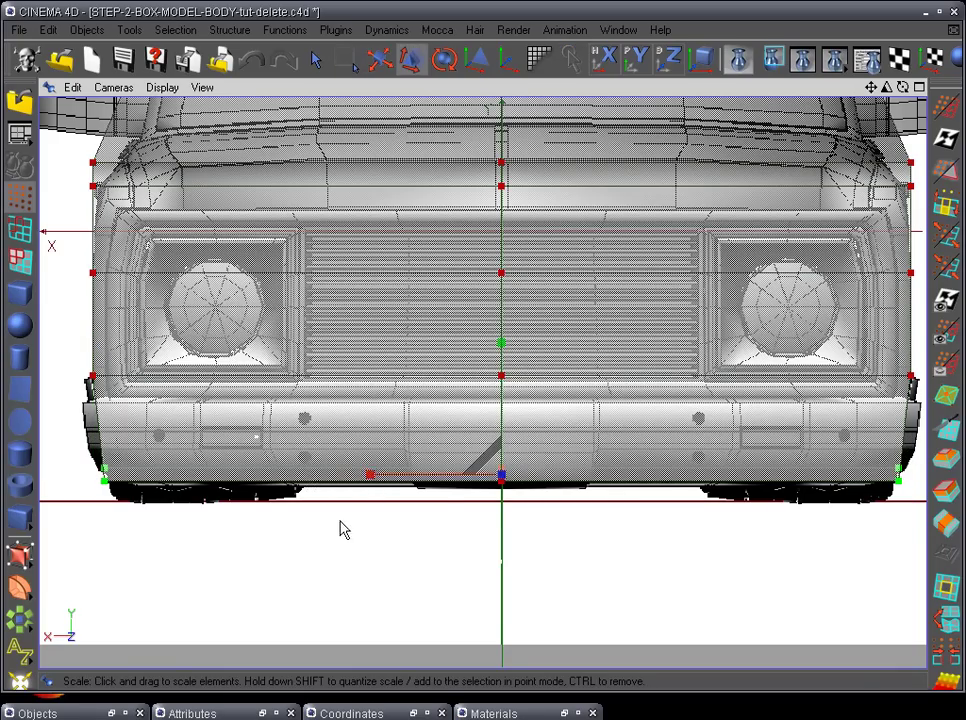
pyautogui.press('F1')
pyautogui.keyDown('alt'); pyautogui.moveTo(356, 539); pyautogui.dragTo(496, 638); pyautogui.keyUp('alt')
pyautogui.keyDown('alt'); pyautogui.moveTo(494, 436); pyautogui.dragTo(201, 516); pyautogui.keyUp('alt')
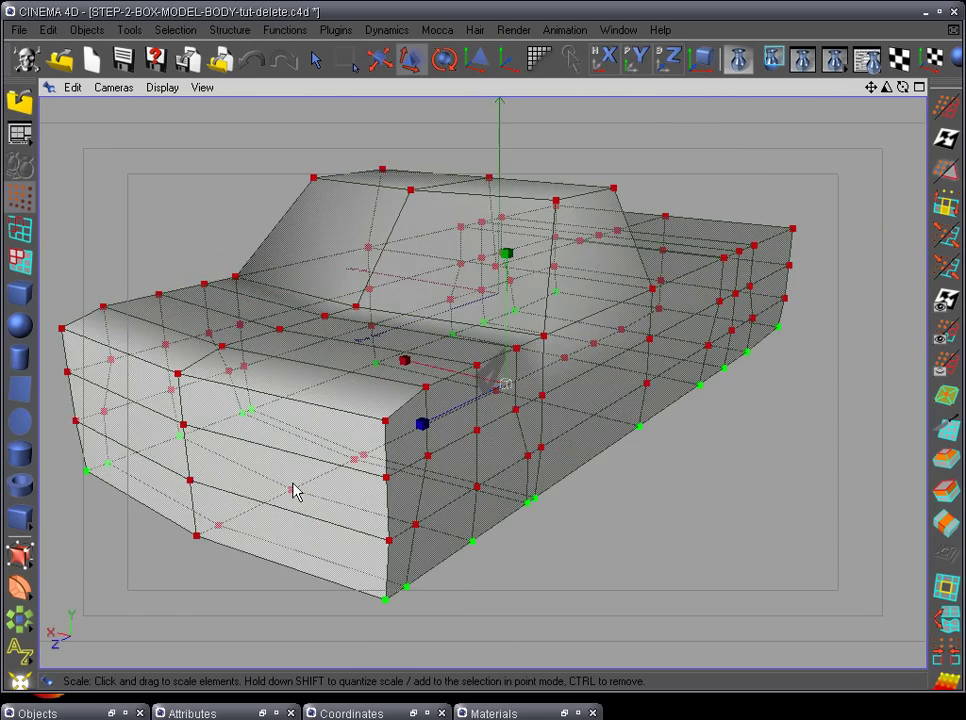
# Step: In the front view, select the upper outer points on both sides below the cab windows and scale them inward along X
pyautogui.press('F4')
pyautogui.keyDown('alt'); pyautogui.moveTo(451, 381); pyautogui.dragTo(483, 515, button='middle'); pyautogui.keyUp('alt')
pyautogui.keyDown('alt'); pyautogui.moveTo(483, 516); pyautogui.dragTo(489, 449, button='right'); pyautogui.keyUp('alt')
pyautogui.keyDown('alt'); pyautogui.moveTo(489, 449); pyautogui.dragTo(473, 516, button='middle'); pyautogui.keyUp('alt')
pyautogui.press('space')
pyautogui.moveTo(130, 376); pyautogui.dragTo(174, 443)
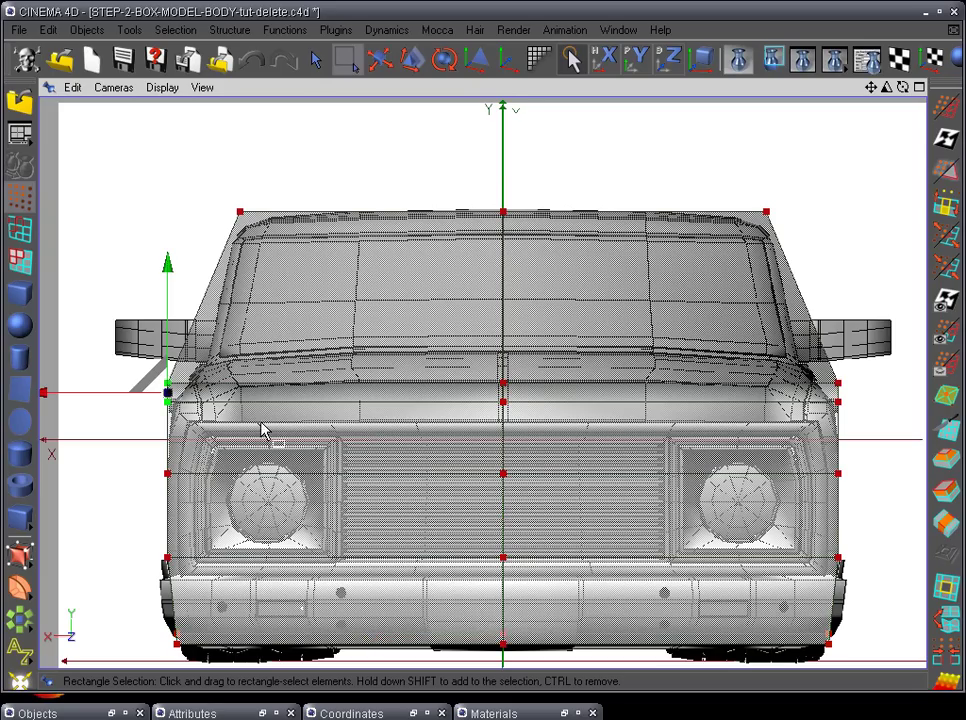
pyautogui.keyDown('shift'); pyautogui.moveTo(749, 365); pyautogui.dragTo(878, 428); pyautogui.keyUp('shift')
pyautogui.press('t')
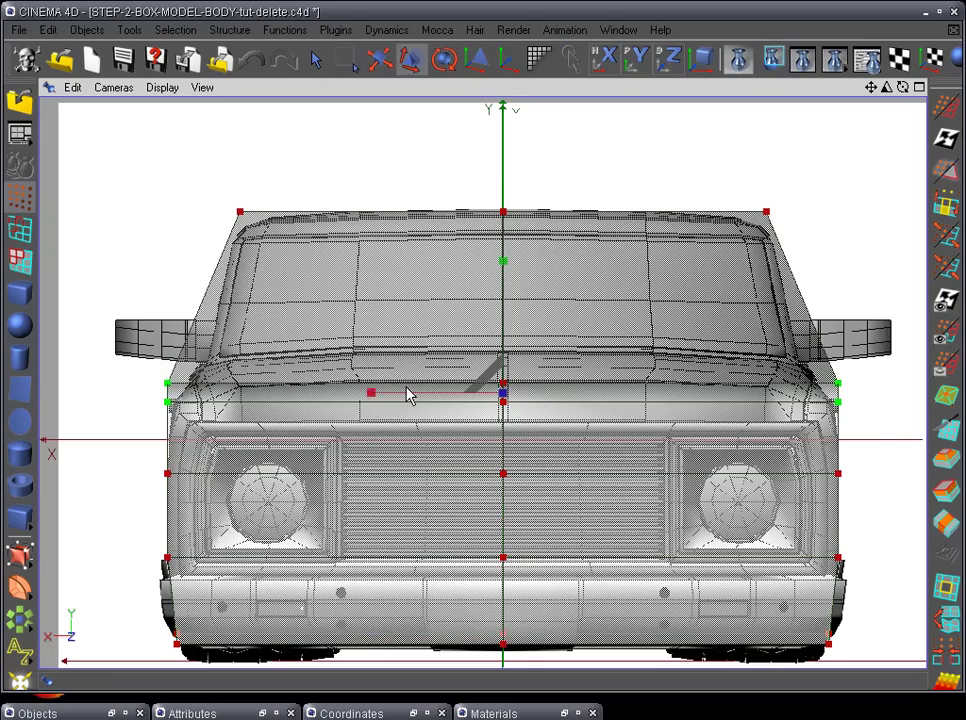
pyautogui.moveTo(370, 398); pyautogui.dragTo(230, 483)
# Step: Scale the selected upper side points further inward along X until the cab sides follow the front-view reference, and check the body in perspective
pyautogui.press('F1')
pyautogui.press('F4')
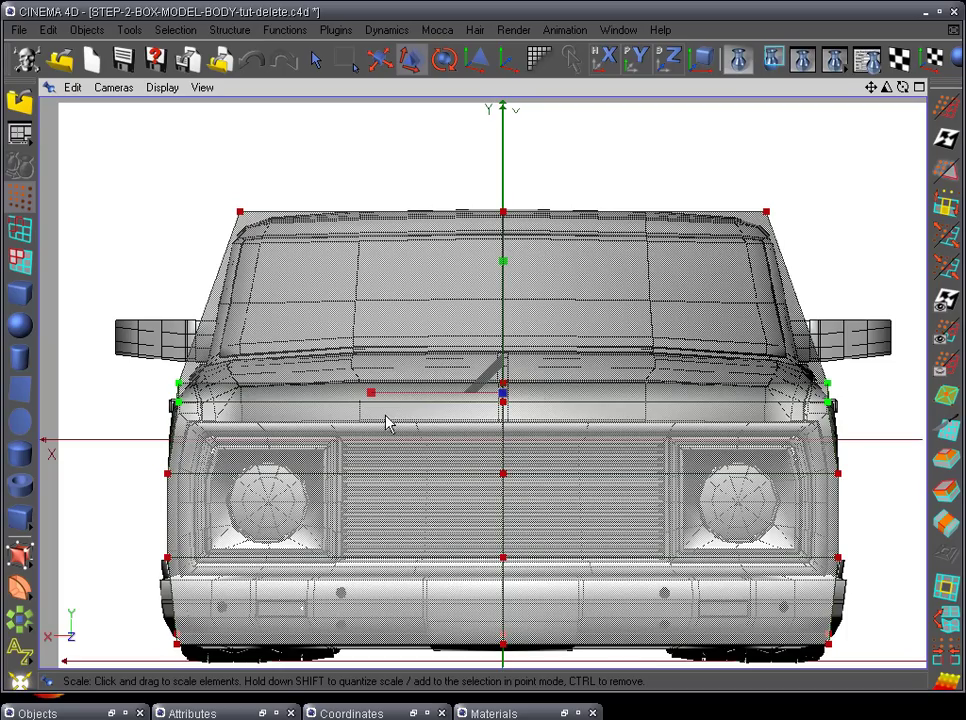
pyautogui.moveTo(365, 402); pyautogui.dragTo(333, 404)
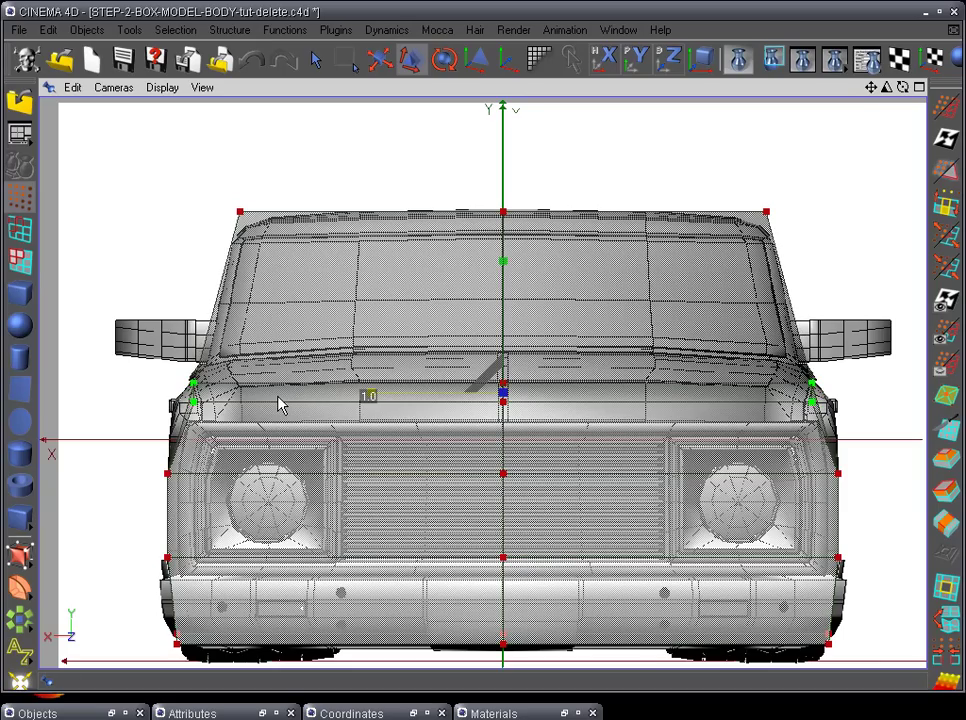
pyautogui.moveTo(258, 403); pyautogui.dragTo(427, 434)
pyautogui.press('F1')
pyautogui.keyDown('alt'); pyautogui.moveTo(560, 410); pyautogui.dragTo(580, 537); pyautogui.keyUp('alt')
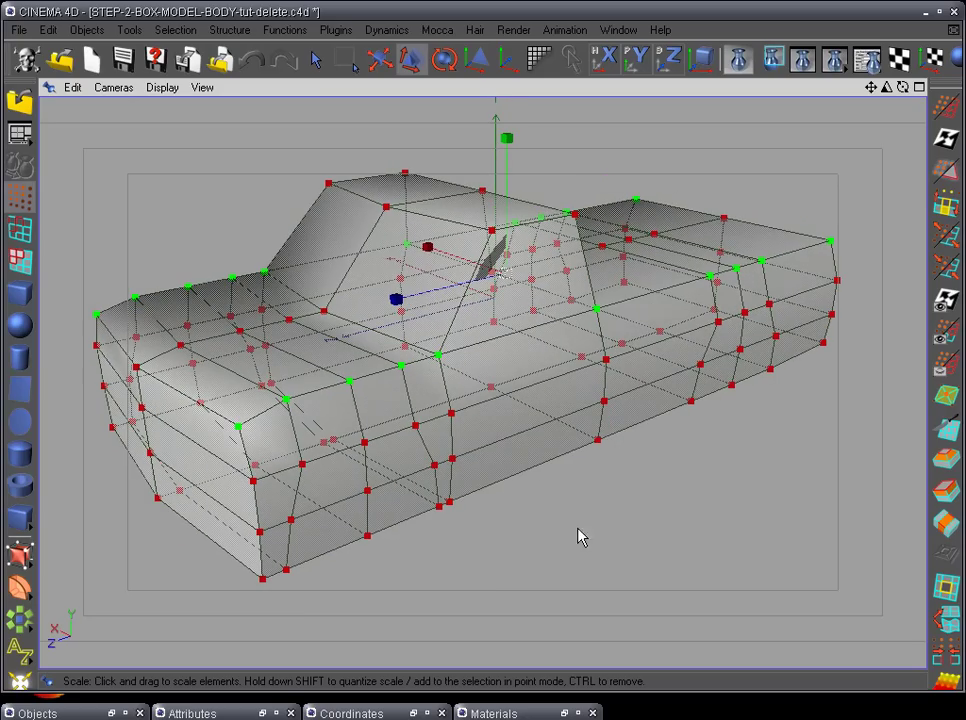
# Step: Select all the polygons on the underside of the body and delete them
pyautogui.click(19, 260)
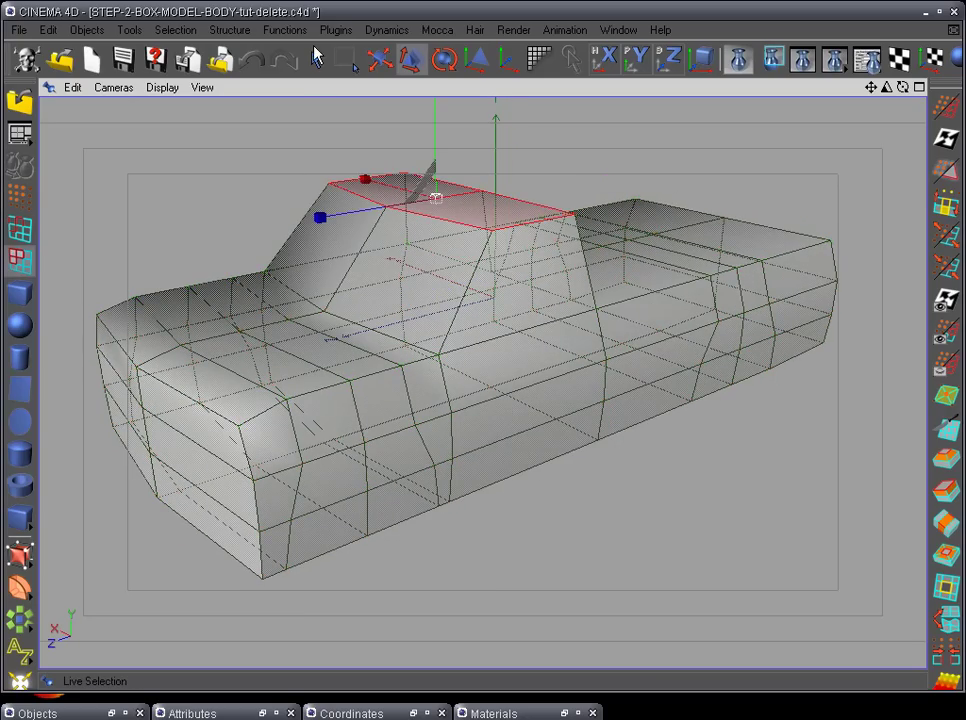
pyautogui.click(316, 58)
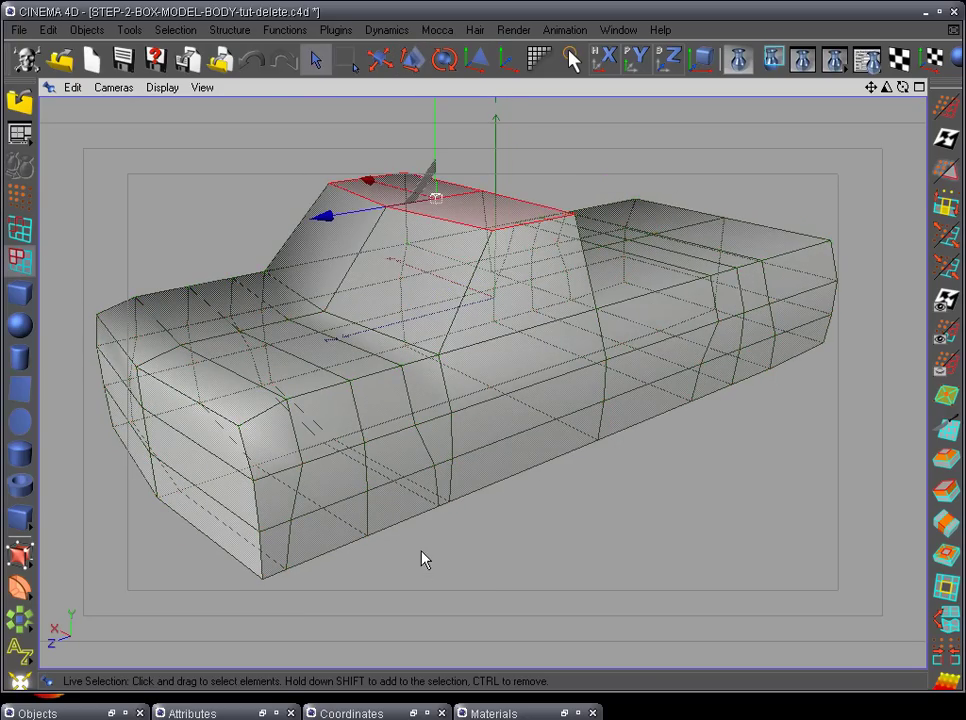
pyautogui.keyDown('alt'); pyautogui.moveTo(459, 492); pyautogui.dragTo(619, 289); pyautogui.keyUp('alt')
pyautogui.keyDown('alt'); pyautogui.moveTo(383, 480); pyautogui.dragTo(240, 268); pyautogui.keyUp('alt')
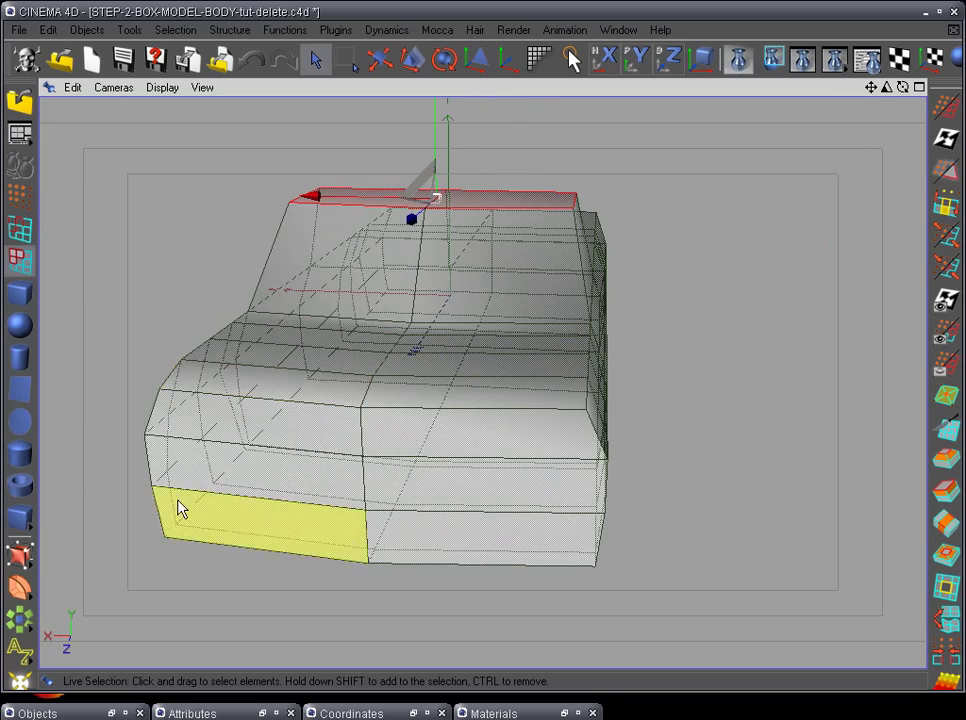
pyautogui.keyDown('alt'); pyautogui.moveTo(295, 509); pyautogui.dragTo(648, 537); pyautogui.keyUp('alt')
pyautogui.keyDown('alt'); pyautogui.moveTo(625, 582); pyautogui.dragTo(636, 543); pyautogui.keyUp('alt')
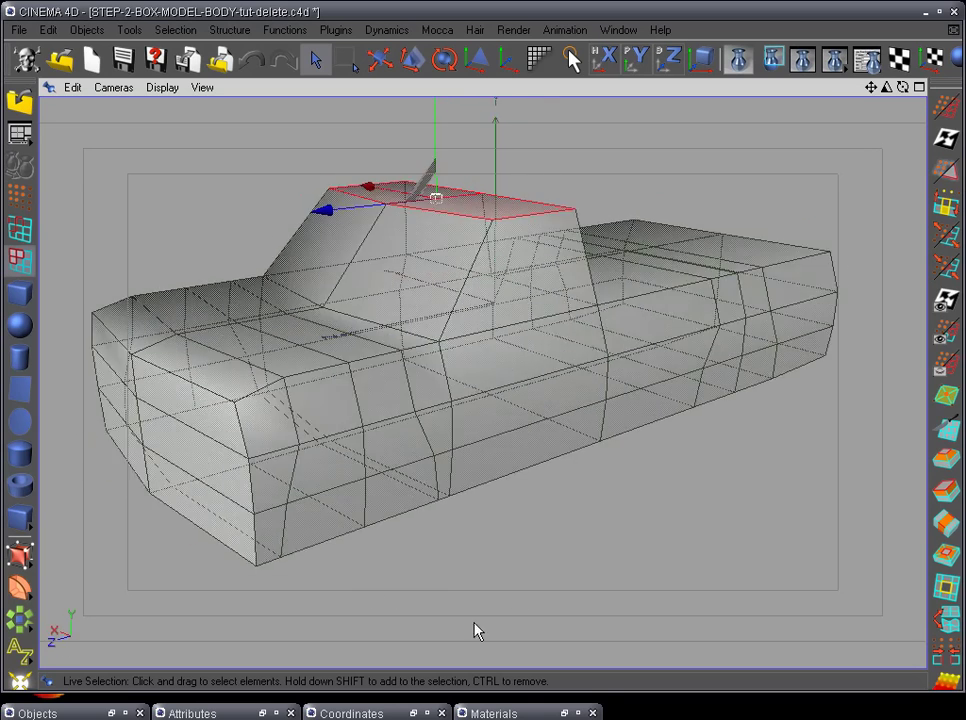
pyautogui.keyDown('alt'); pyautogui.moveTo(636, 543); pyautogui.dragTo(675, 532, button='middle'); pyautogui.keyUp('alt')
pyautogui.keyDown('alt'); pyautogui.moveTo(675, 532); pyautogui.dragTo(658, 563, button='right'); pyautogui.keyUp('alt')
pyautogui.moveTo(601, 405)
pyautogui.keyDown('alt'); pyautogui.mouseDown()
pyautogui.moveTo(550, 295)
pyautogui.moveTo(563, 457)
pyautogui.moveTo(451, 358)
pyautogui.moveTo(408, 370)
pyautogui.moveTo(283, 281)
pyautogui.mouseUp(); pyautogui.keyUp('alt')
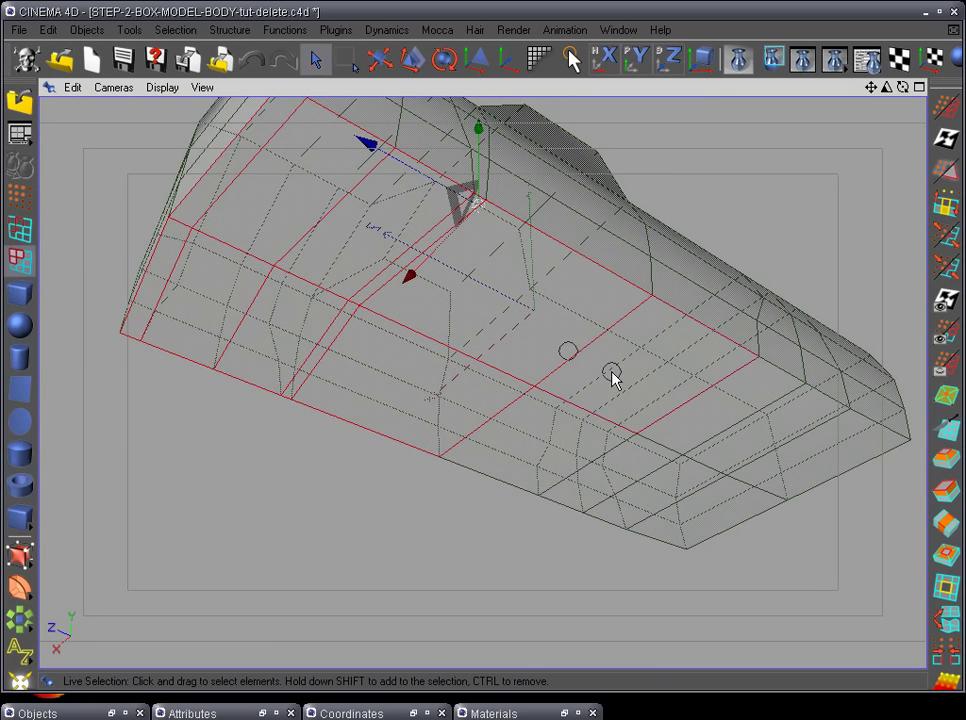
pyautogui.moveTo(706, 440)
pyautogui.mouseDown()
pyautogui.moveTo(780, 462)
pyautogui.moveTo(548, 384)
pyautogui.moveTo(556, 281)
pyautogui.moveTo(550, 496)
pyautogui.moveTo(565, 320)
pyautogui.moveTo(567, 383)
pyautogui.mouseUp()
# Step: Select the four polygons over each wheel opening, front and rear, on one side of the body and extrude them slightly inward
pyautogui.scroll(3, 567, 383)
pyautogui.moveTo(350, 464); pyautogui.dragTo(334, 461)
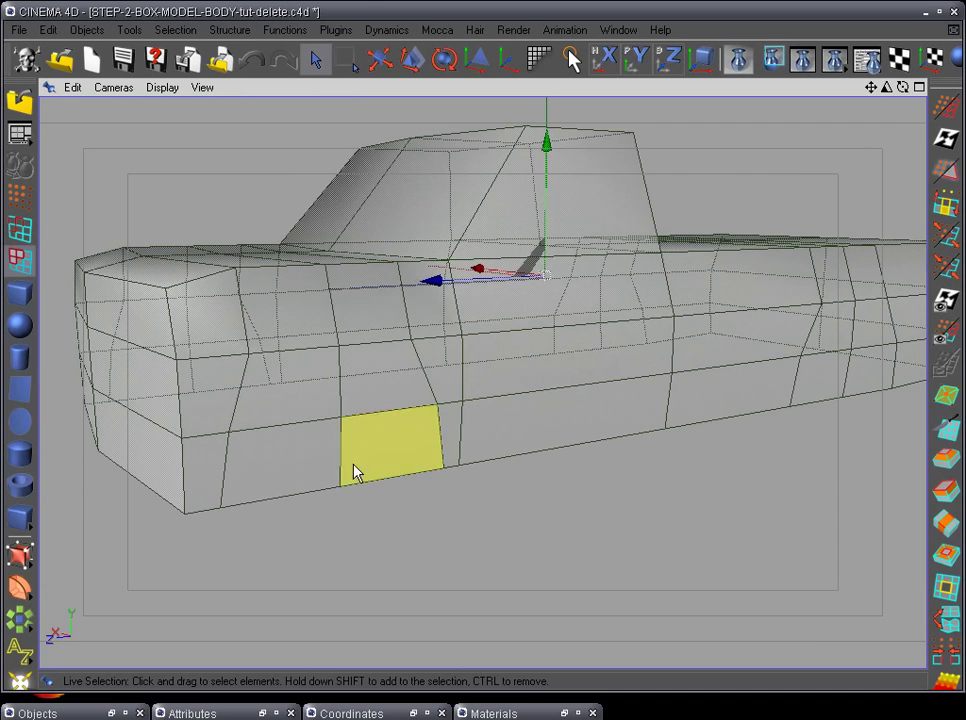
pyautogui.moveTo(340, 407); pyautogui.dragTo(356, 414)
pyautogui.keyDown('alt'); pyautogui.moveTo(304, 543); pyautogui.dragTo(721, 569); pyautogui.keyUp('alt')
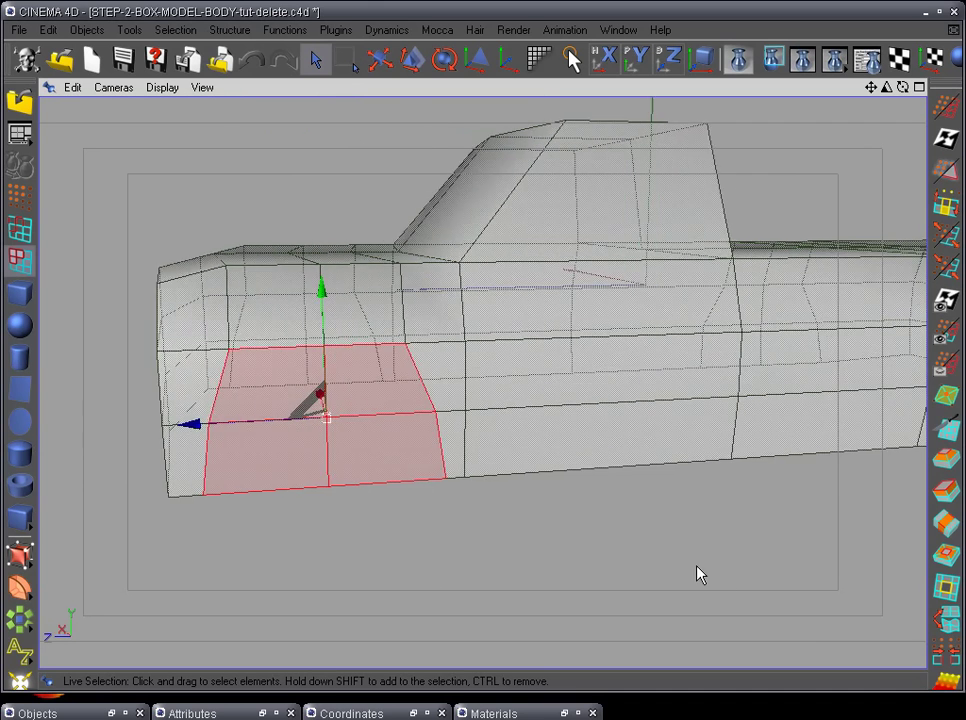
pyautogui.keyDown('alt'); pyautogui.moveTo(721, 569); pyautogui.dragTo(383, 559, button='middle'); pyautogui.keyUp('alt')
pyautogui.keyDown('shift'); pyautogui.moveTo(715, 415); pyautogui.dragTo(743, 362); pyautogui.keyUp('shift')
pyautogui.keyDown('alt'); pyautogui.moveTo(755, 427); pyautogui.dragTo(632, 470); pyautogui.keyUp('alt')
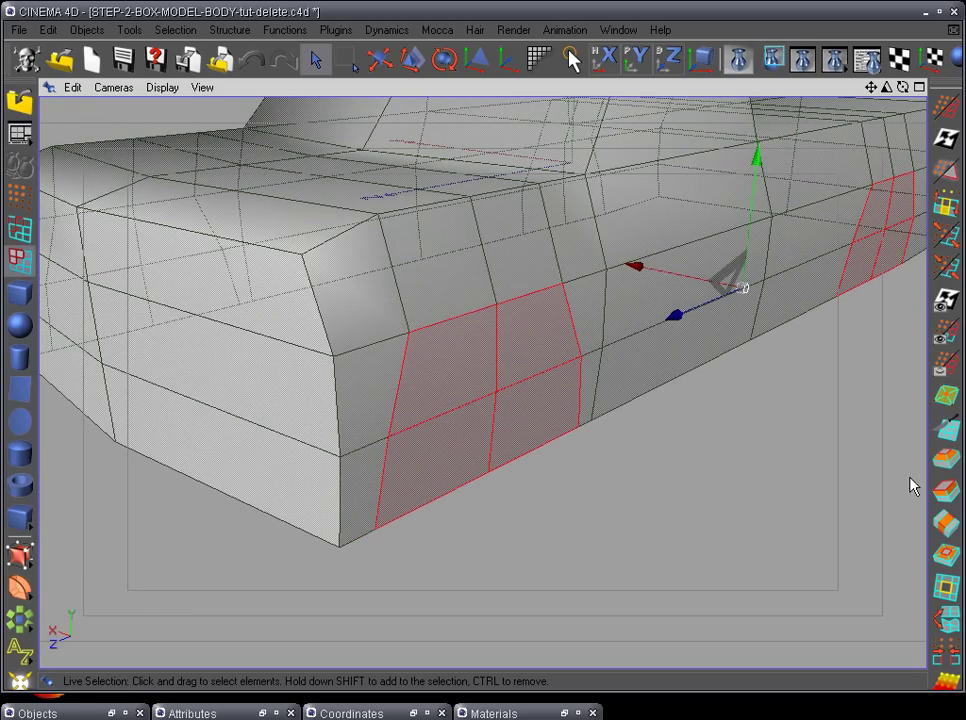
pyautogui.click(946, 490)
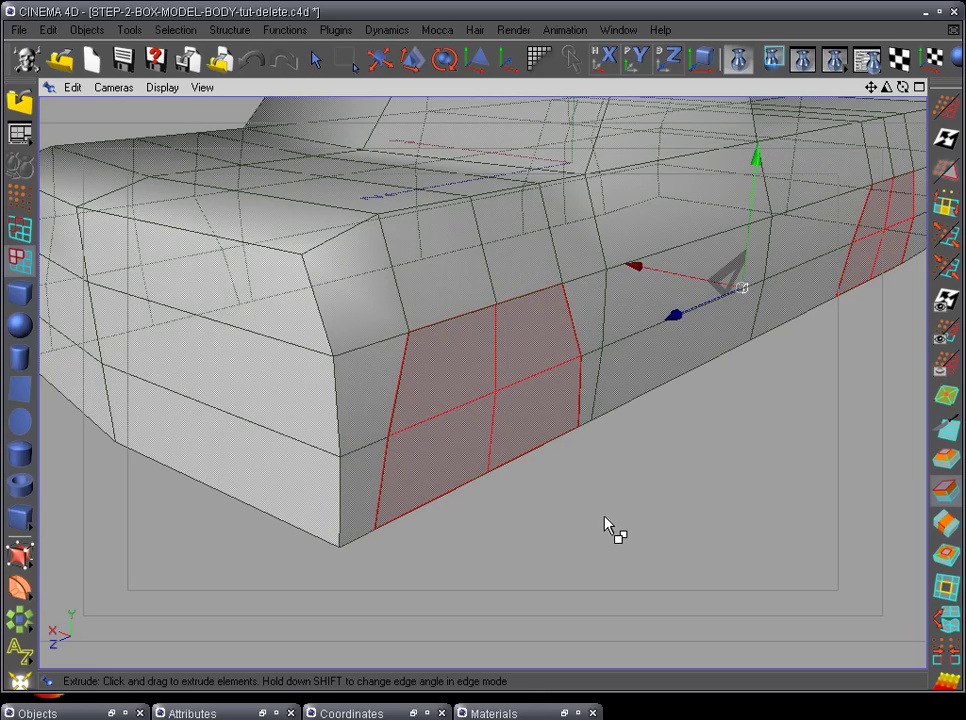
pyautogui.moveTo(720, 498); pyautogui.dragTo(658, 507)
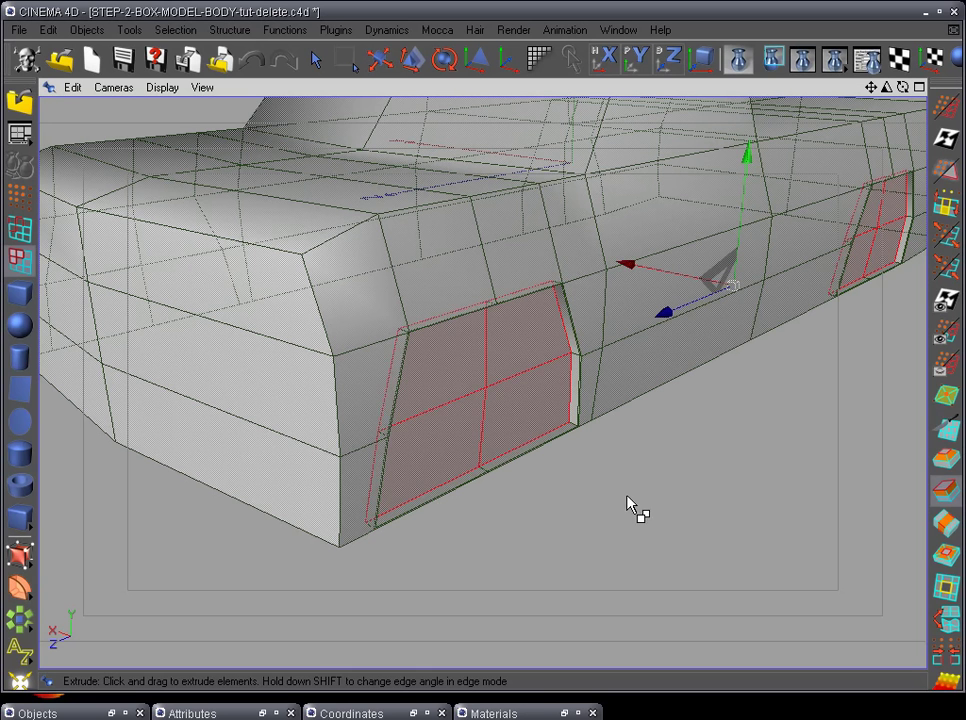
# Step: Delete the extruded wheel-opening polygons together with their bottom strips to open both wheel wells
pyautogui.click(316, 62)
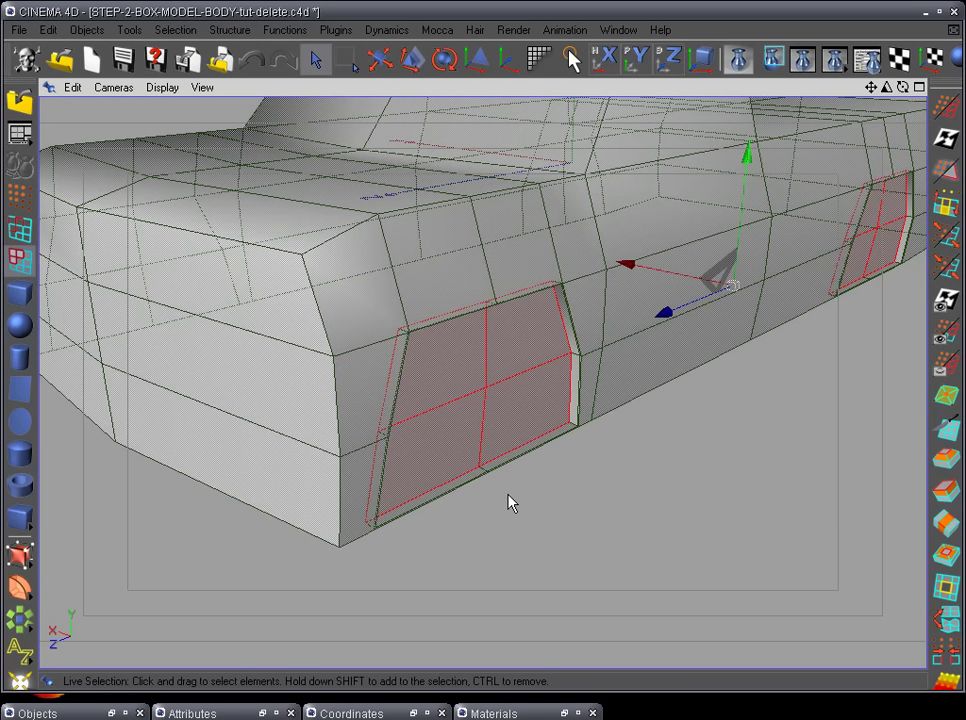
pyautogui.keyDown('alt'); pyautogui.moveTo(474, 571); pyautogui.dragTo(633, 563); pyautogui.keyUp('alt')
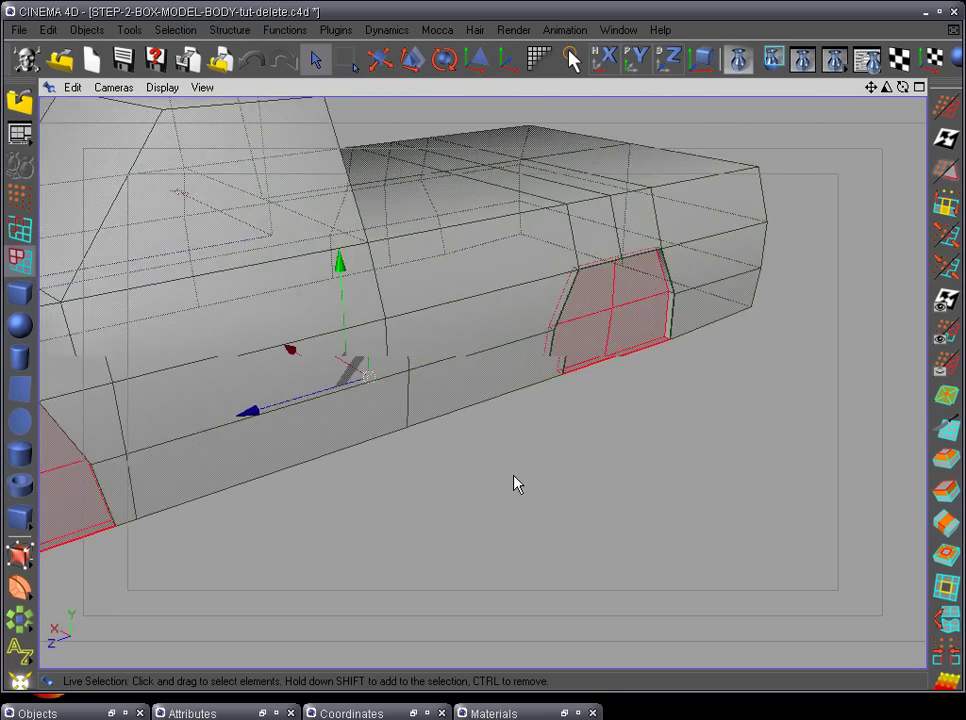
pyautogui.press('Delete')
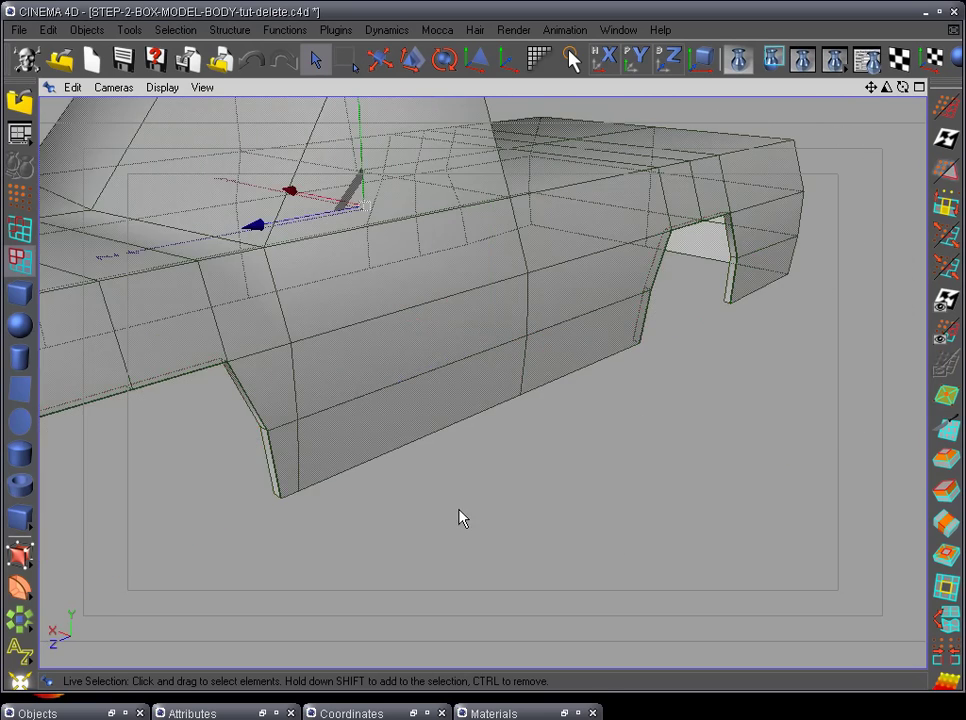